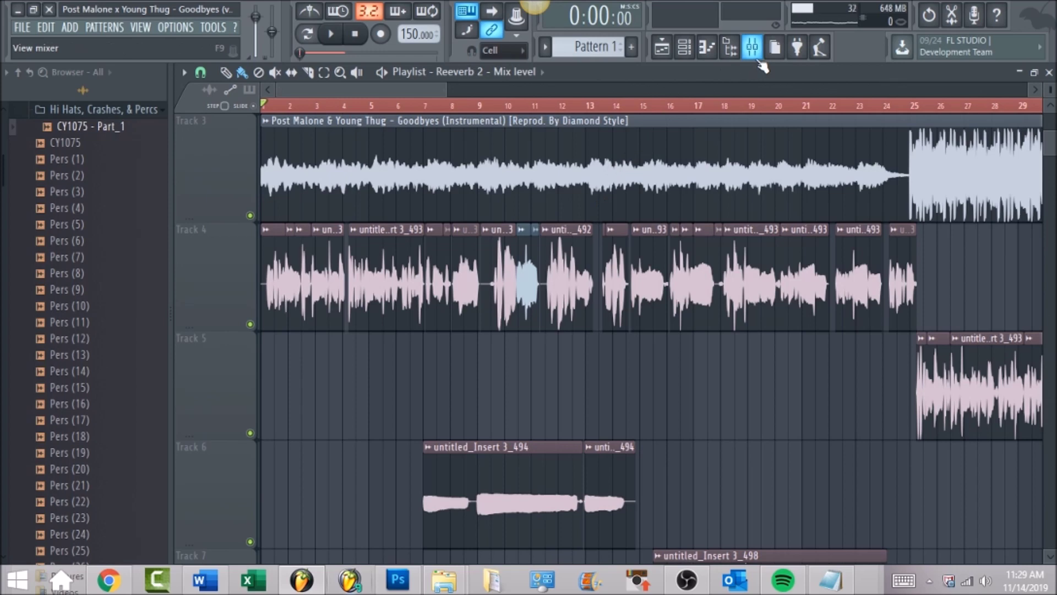
Bypass Fruity Convolver and the iZotope Ozone 5 Maximizer on the mixer's Master track
left_click(752, 47)
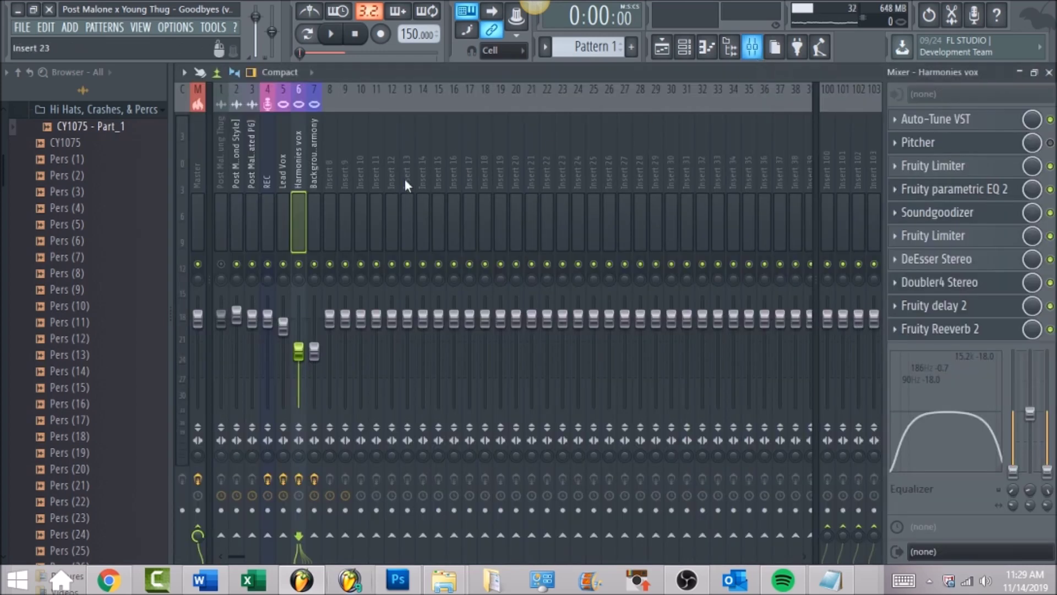
left_click(196, 150)
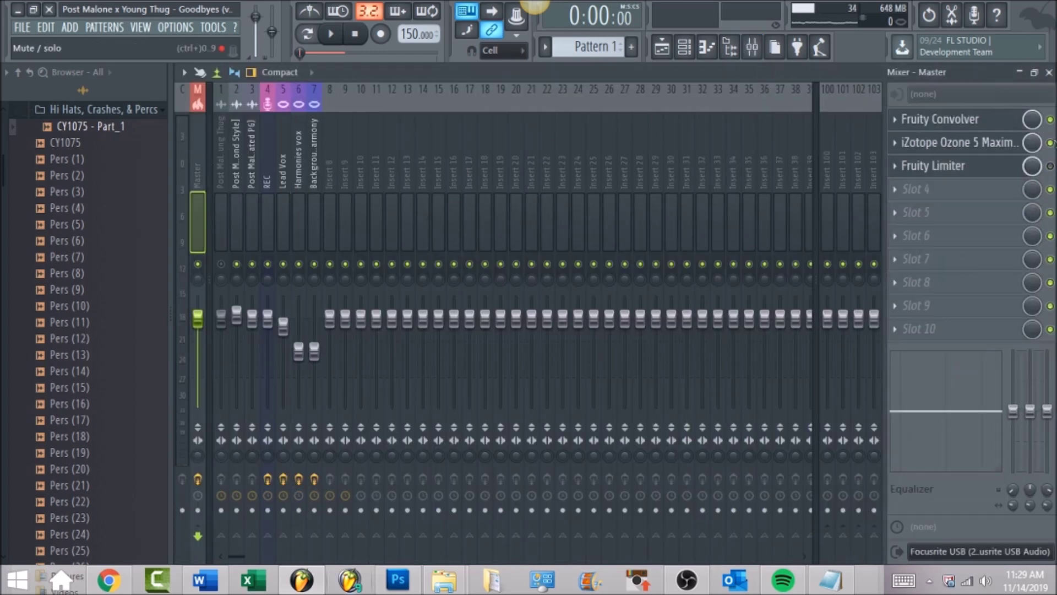
left_click(1050, 143)
left_click(1051, 120)
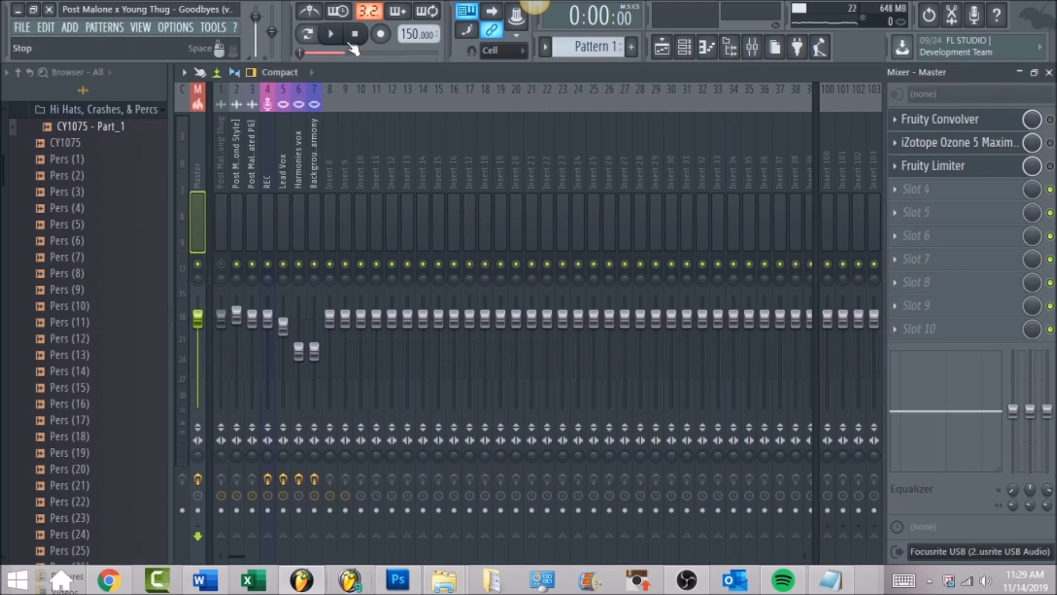
Solo the Lead Vox track and bypass all its effects except Auto-Tune VST
left_click(288, 157)
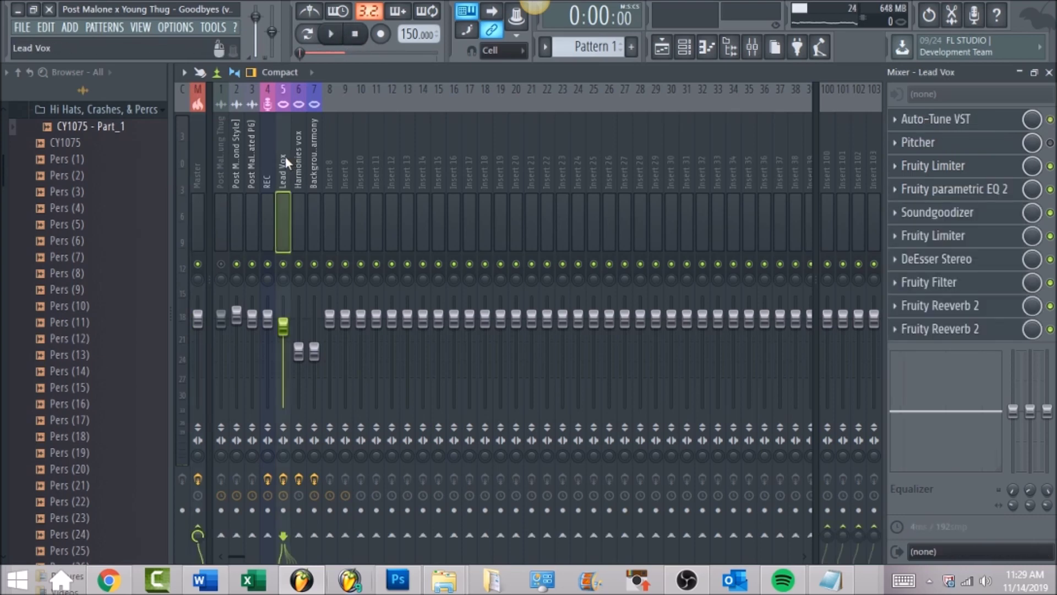
right_click(284, 265)
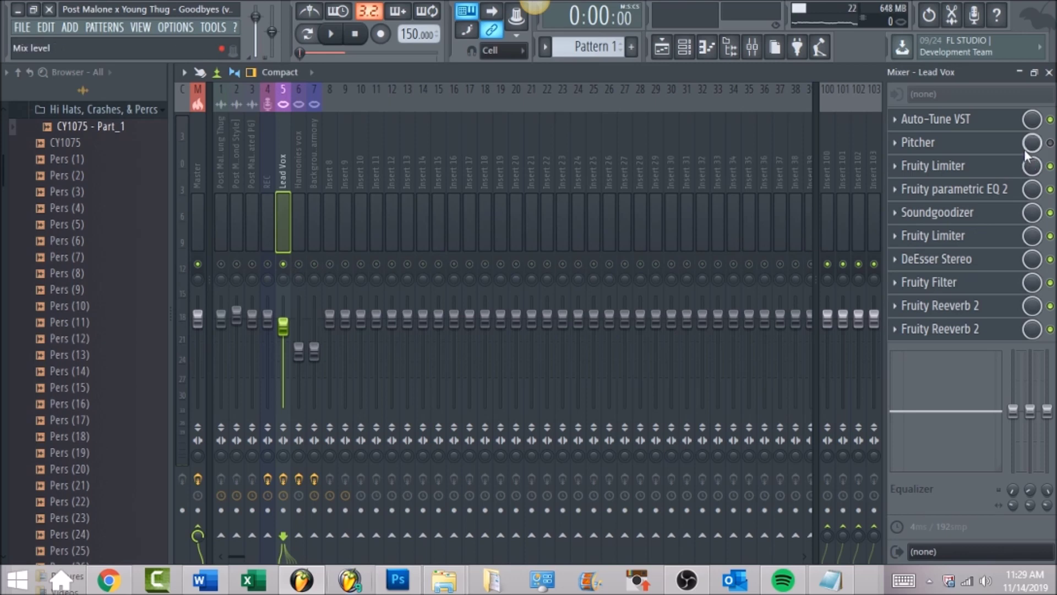
left_click(1051, 189)
left_click(1051, 212)
left_click(1051, 236)
left_click(1051, 259)
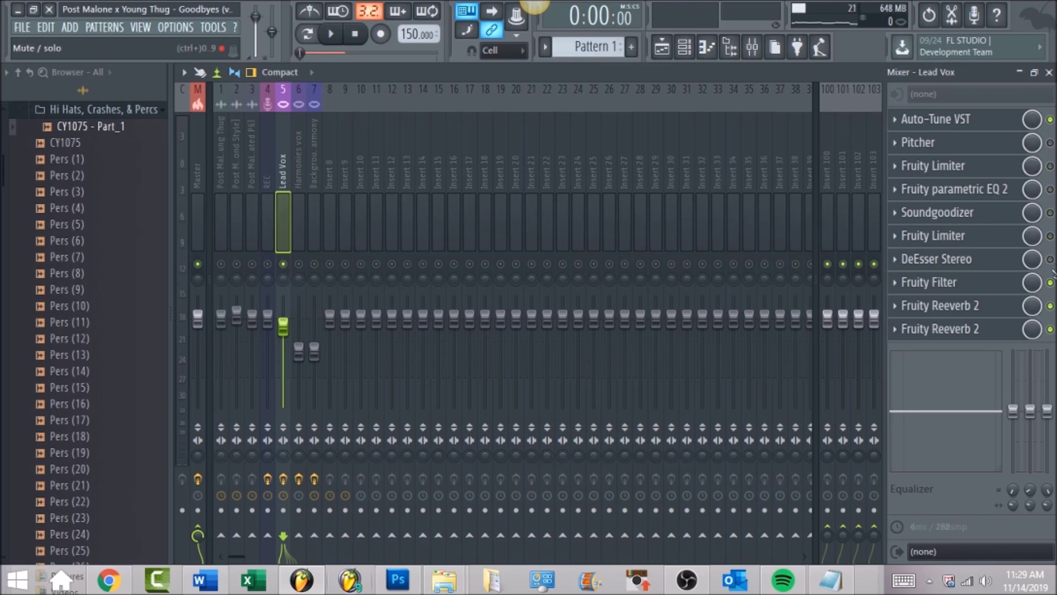
left_click(1051, 282)
left_click(1051, 306)
left_click(1051, 329)
Examine the key, scale and retune speed settings of Auto-Tune VST on Lead Vox, and close it
left_click(943, 127)
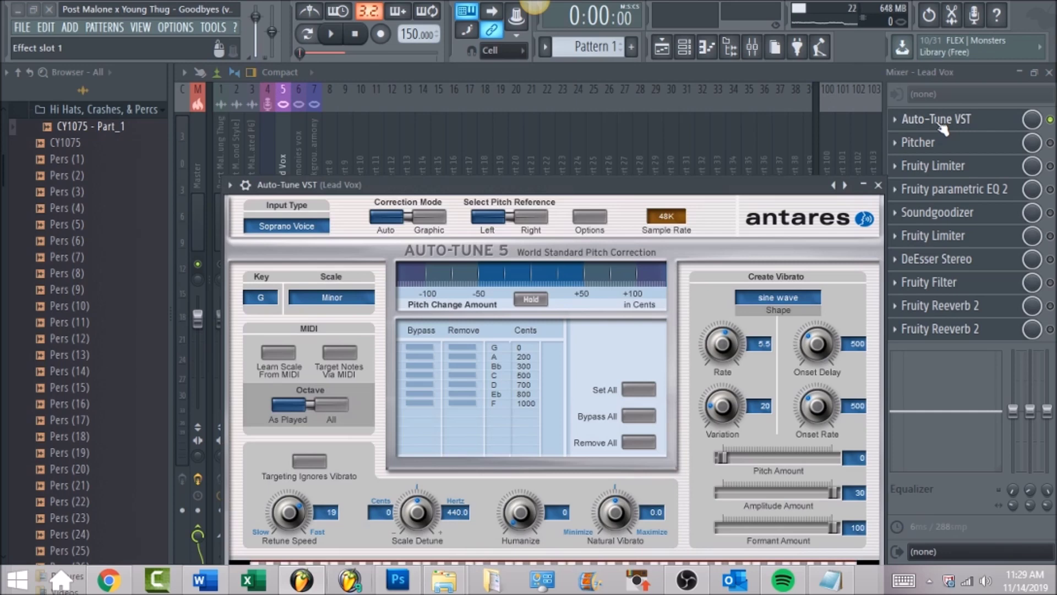
left_click_drag(660, 192, 666, 124)
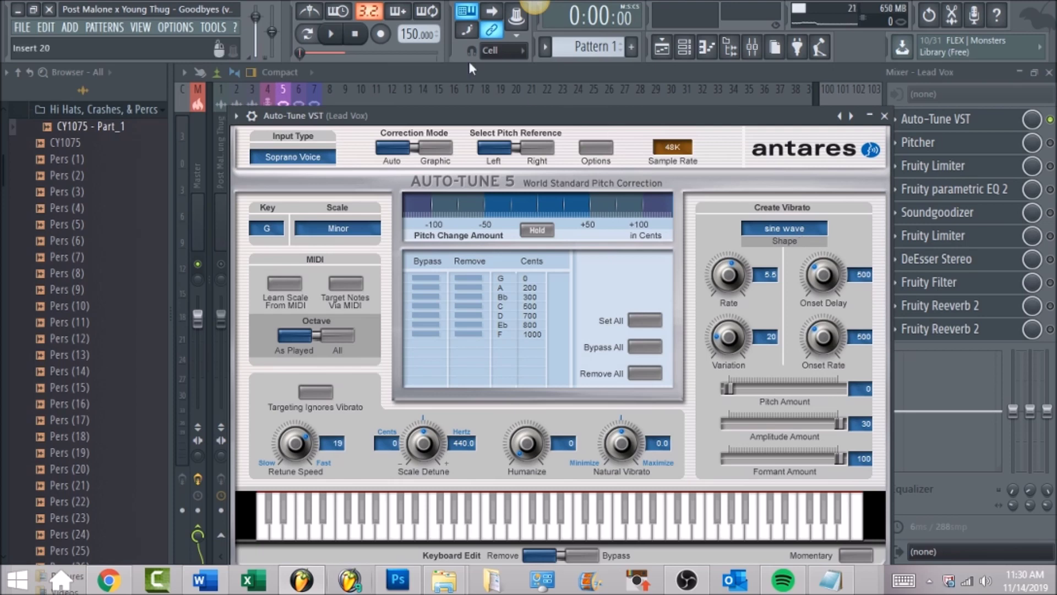
left_click(390, 68)
Listen to the soloed lead vocal with only Auto-Tune from the song start, from bar 9 and from bar 16
left_click(331, 34)
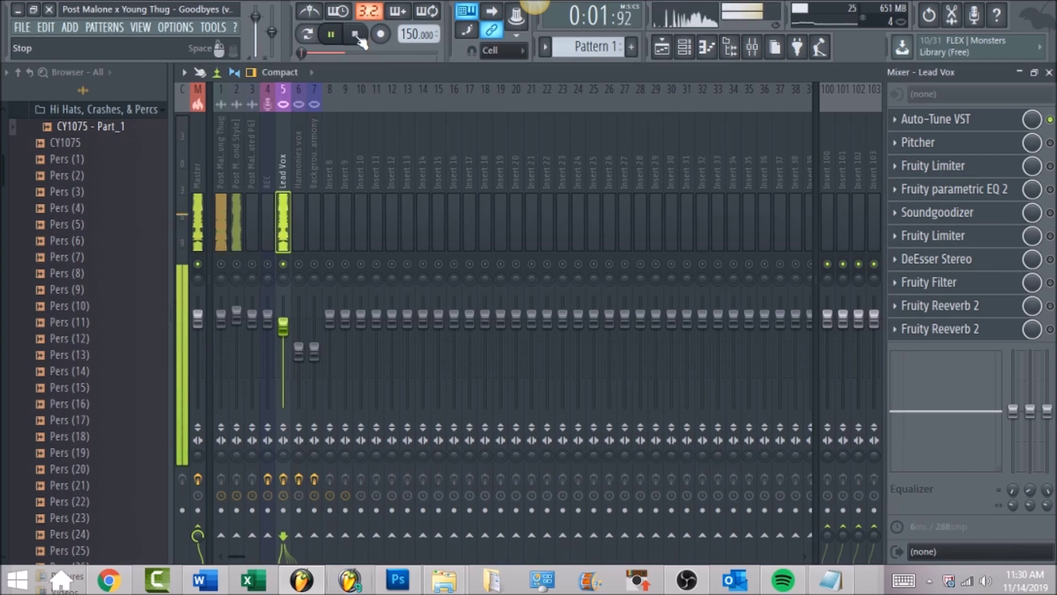
left_click(355, 34)
left_click(661, 47)
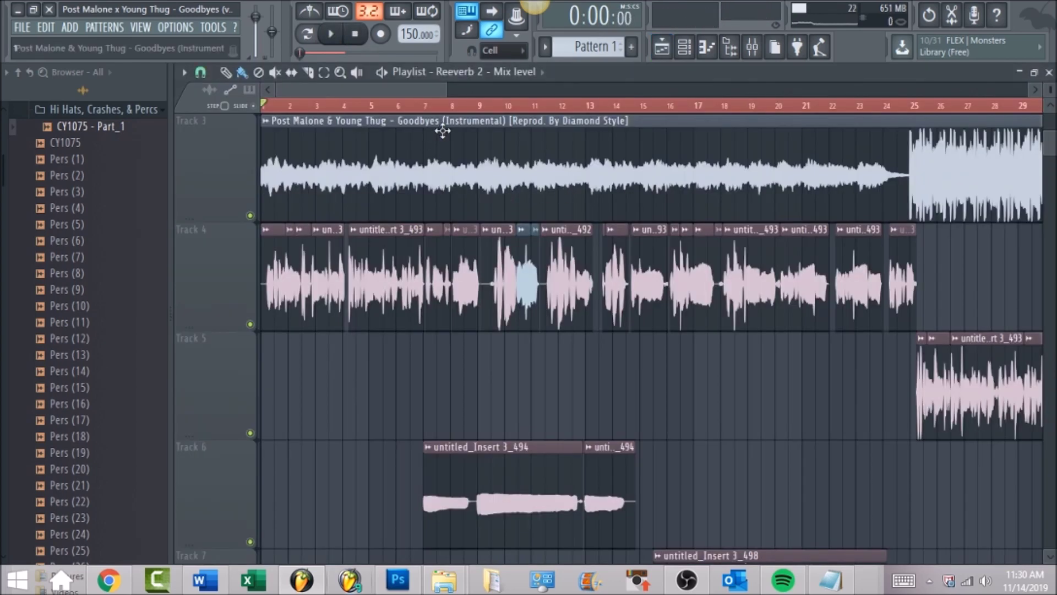
left_click(492, 107)
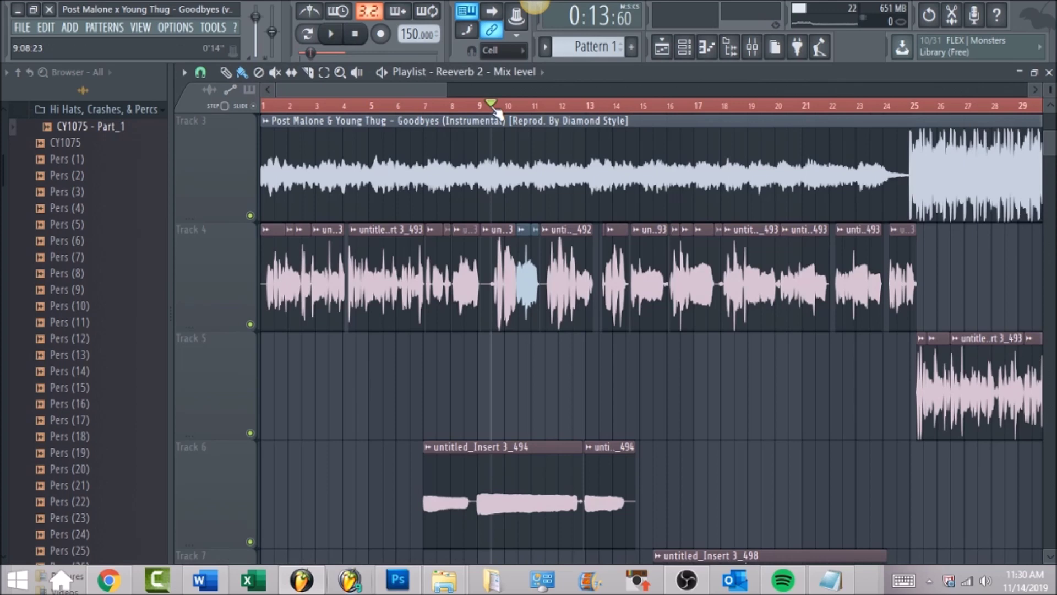
key("space")
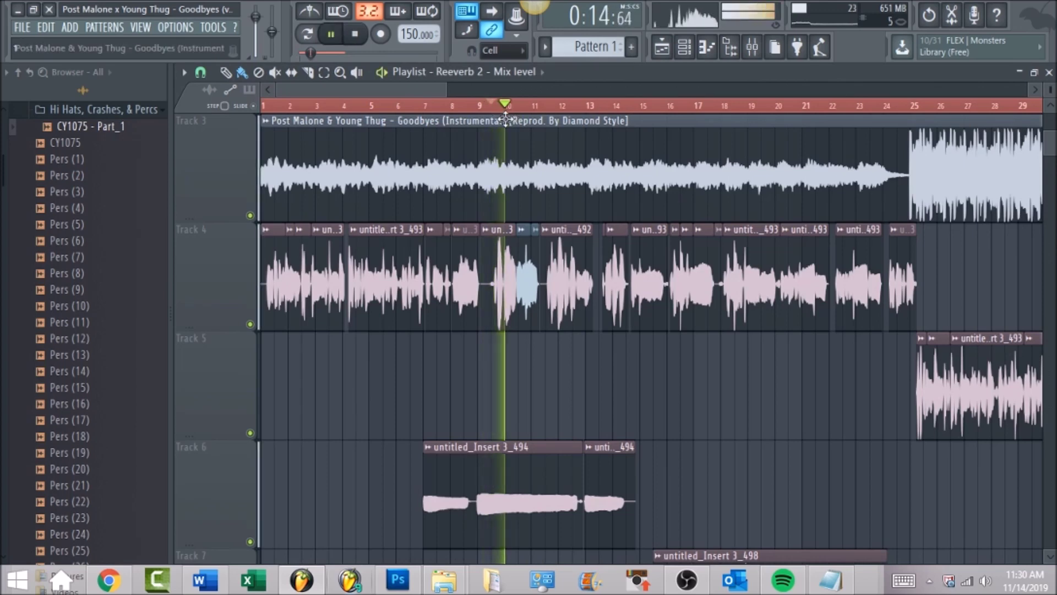
left_click(678, 105)
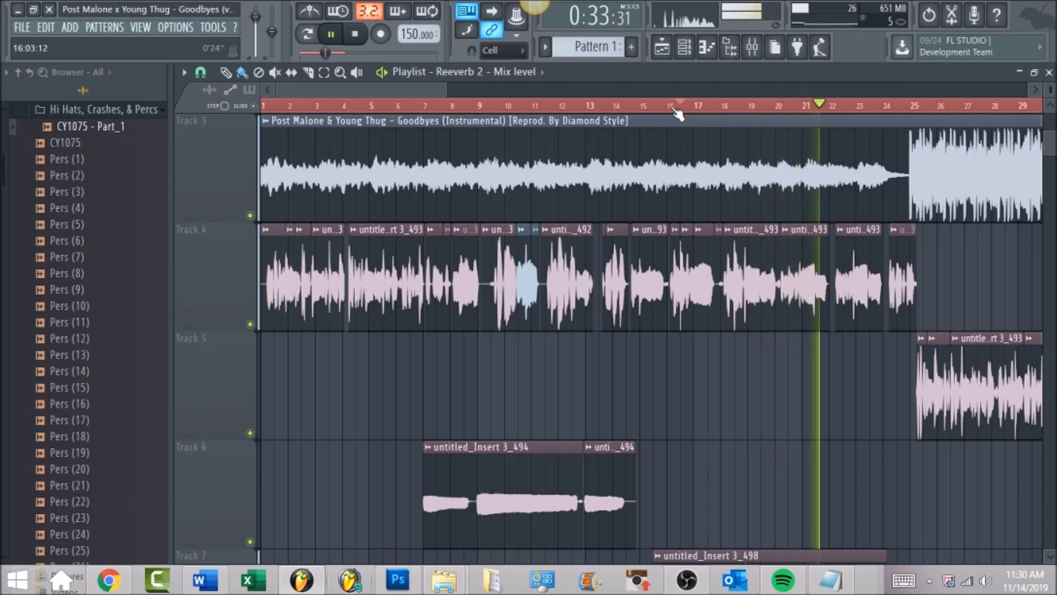
key("space")
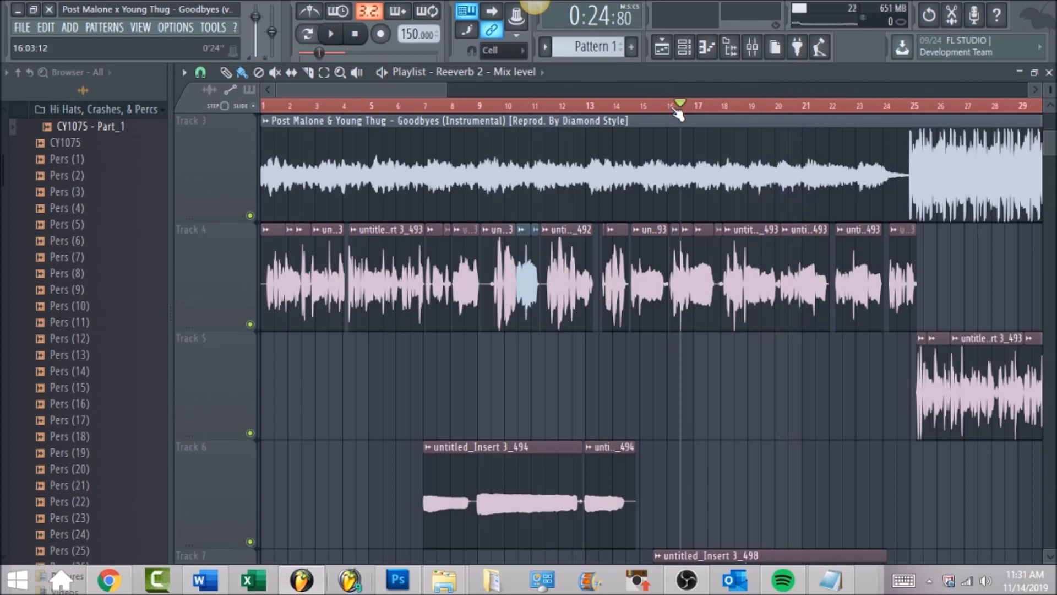
key("space")
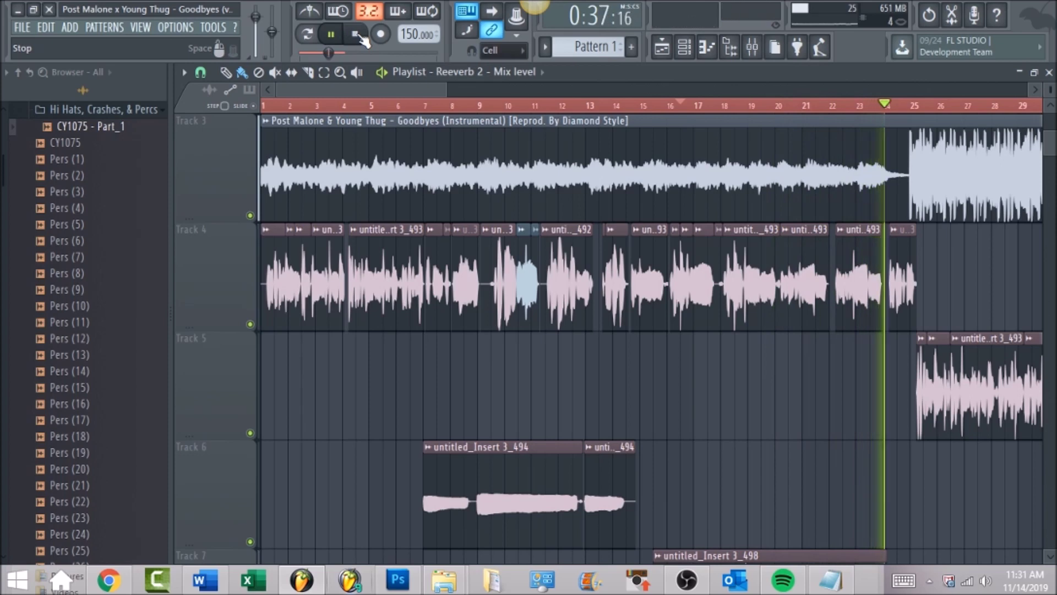
left_click(355, 34)
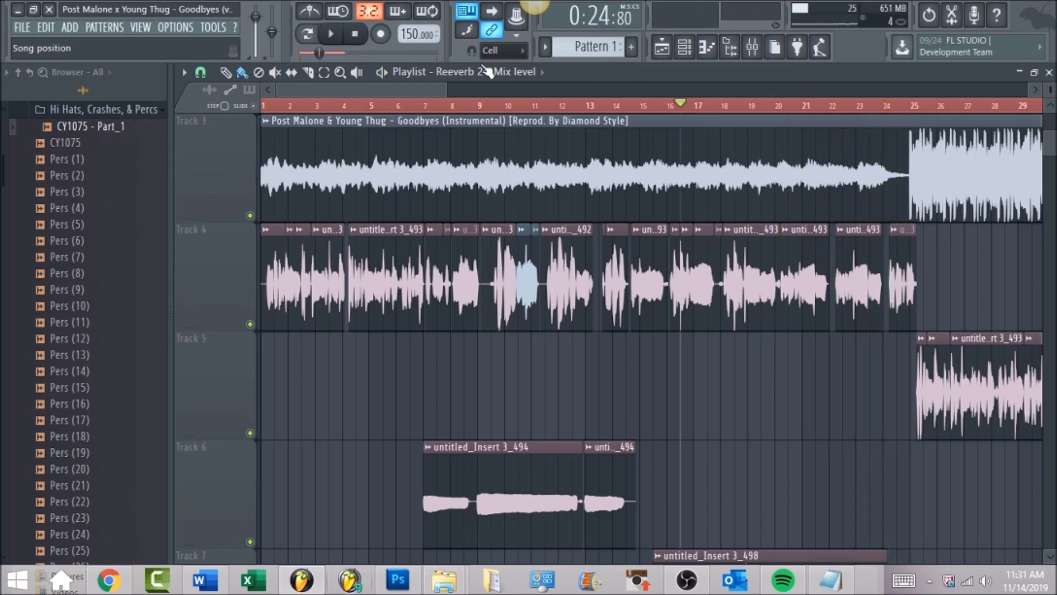
Re-enable the first Fruity Limiter on the Lead Vox track in the mixer
left_click(754, 53)
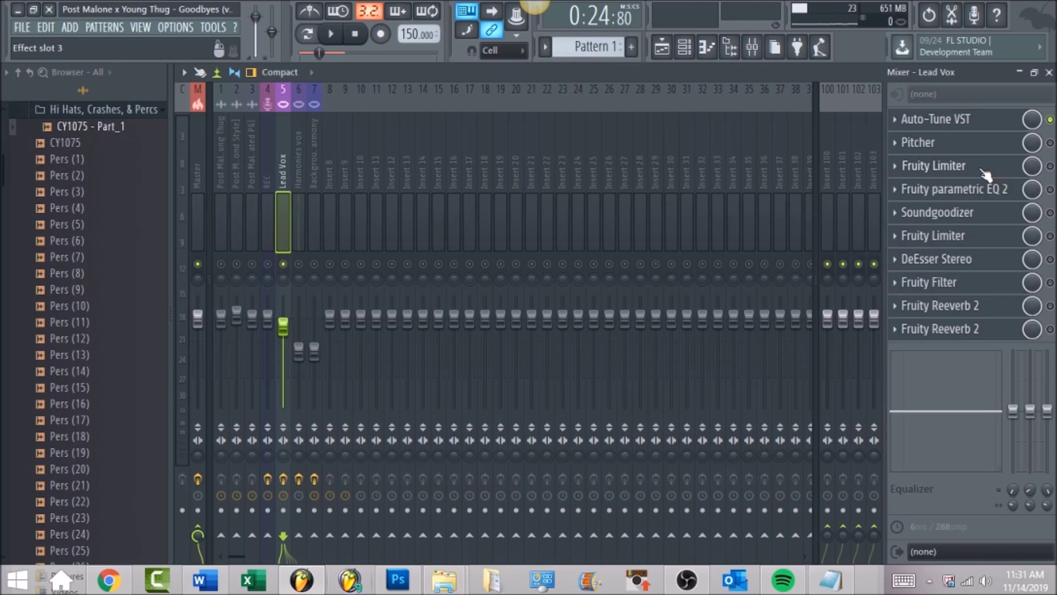
left_click(1050, 166)
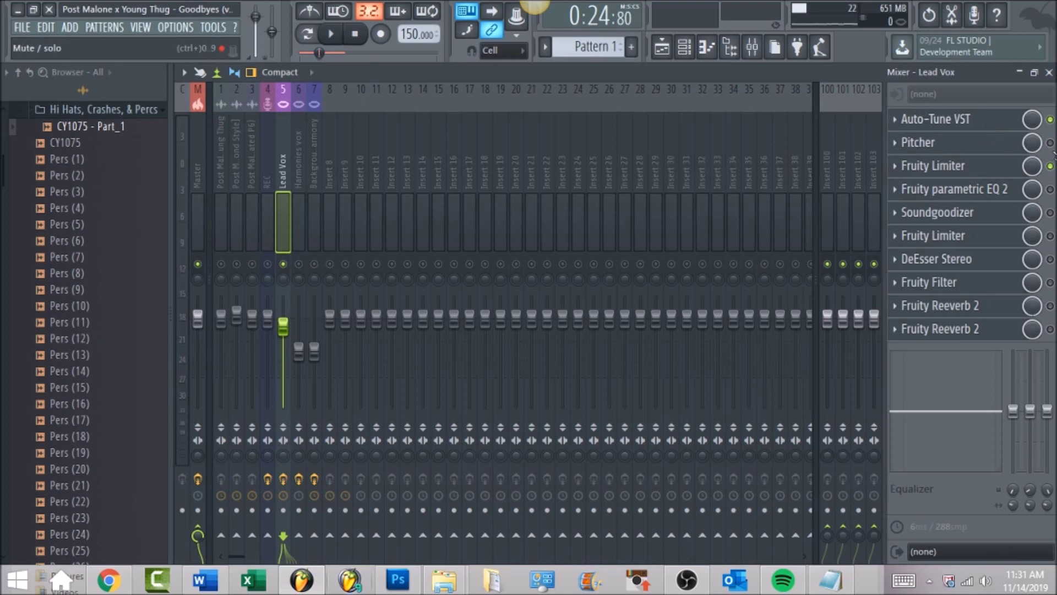
Enable Pitcher on Lead Vox to inspect its key and scale settings, and bypass it again
left_click(1050, 143)
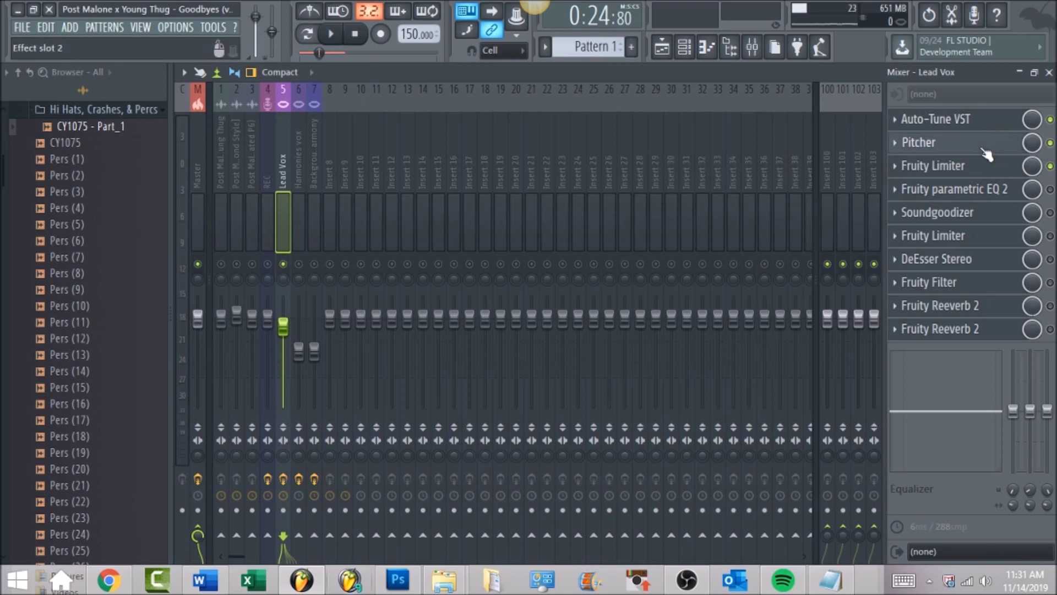
left_click(983, 148)
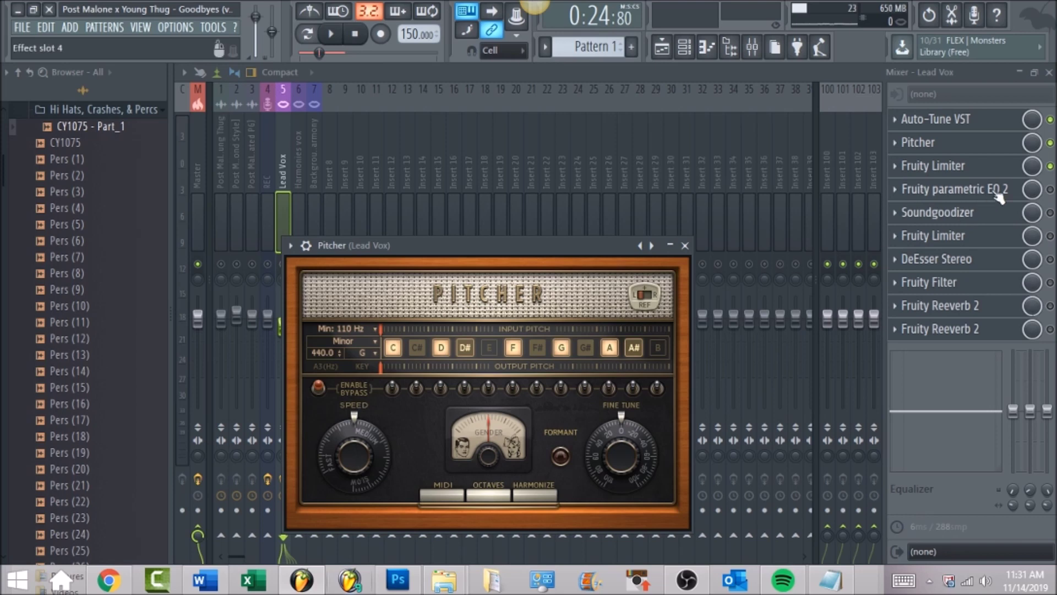
left_click(1050, 143)
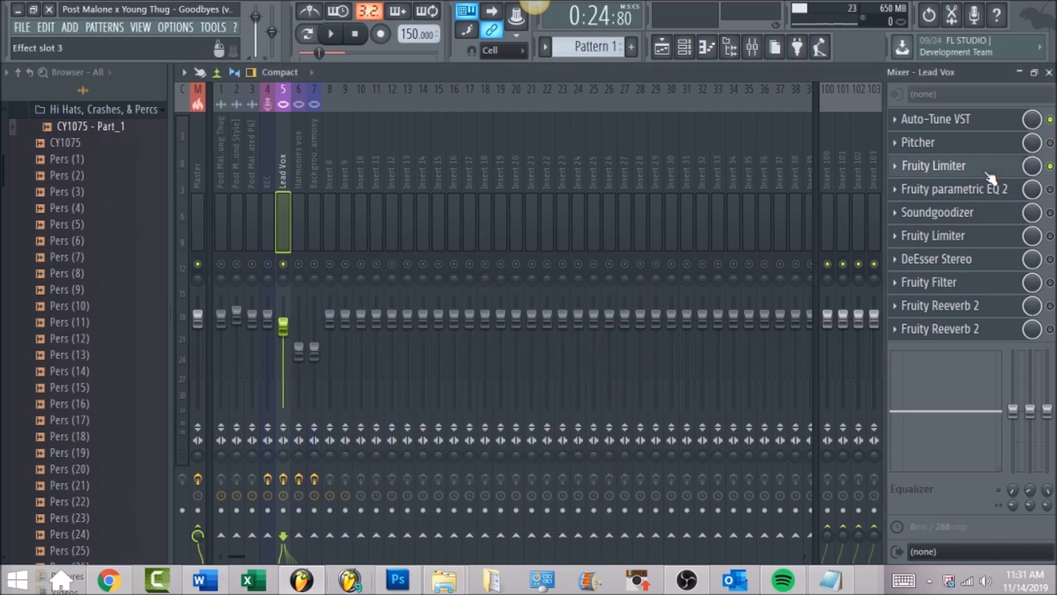
Examine the first Fruity Limiter's compressor release, ahead and ratio controls, and play the lead vocal through it
left_click(987, 173)
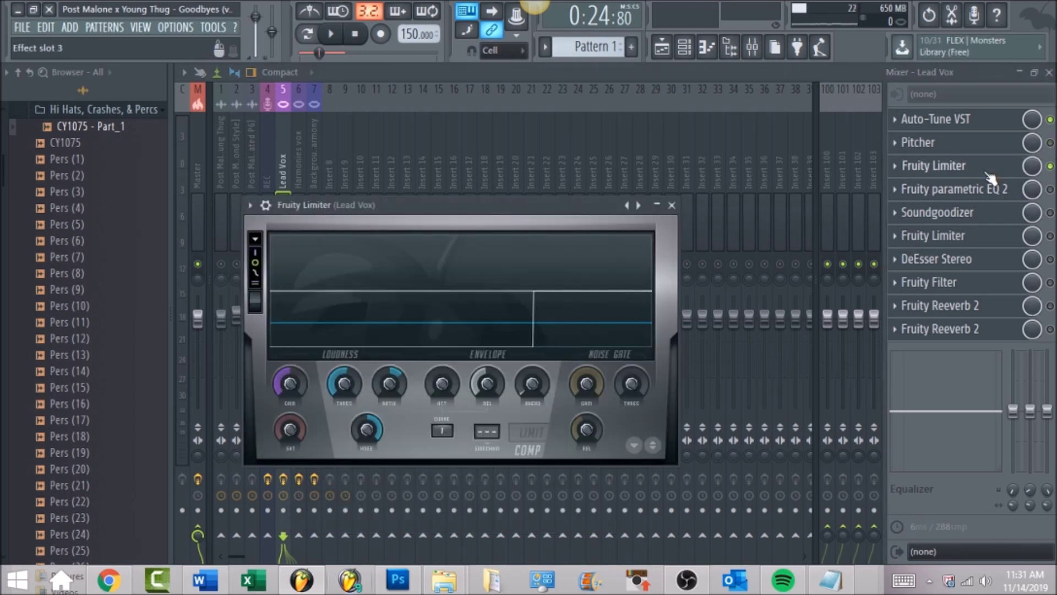
left_click(486, 384)
left_click(487, 384)
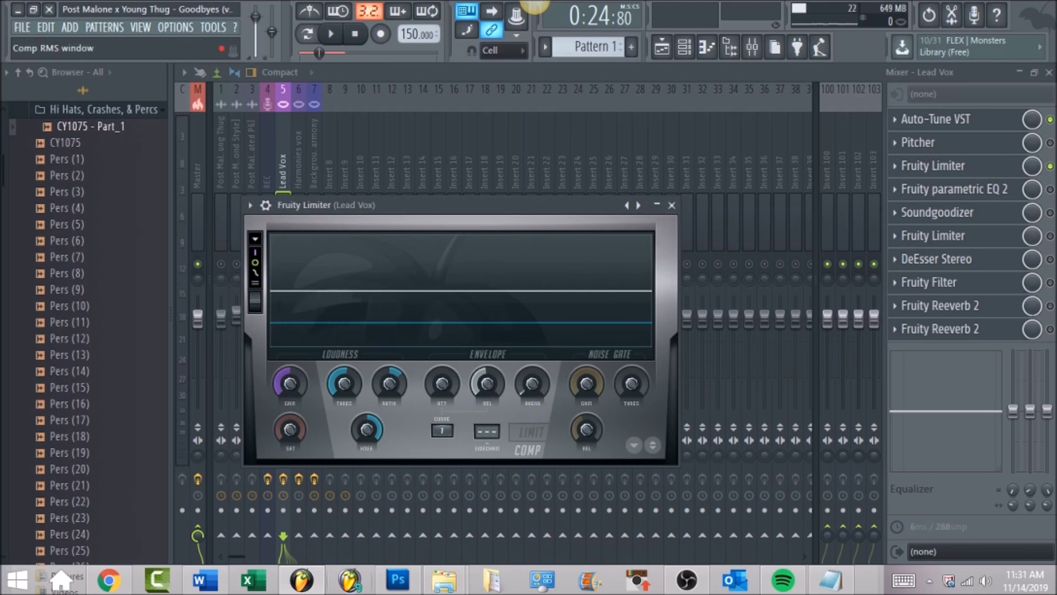
left_click(532, 384)
left_click_drag(388, 383, 389, 375)
left_click(335, 35)
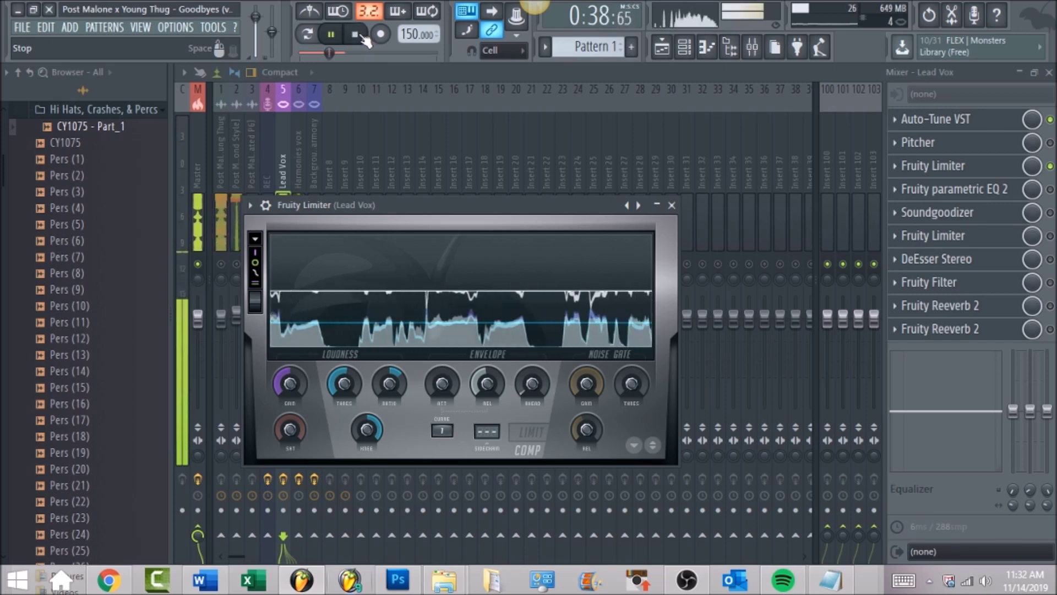
left_click(358, 35)
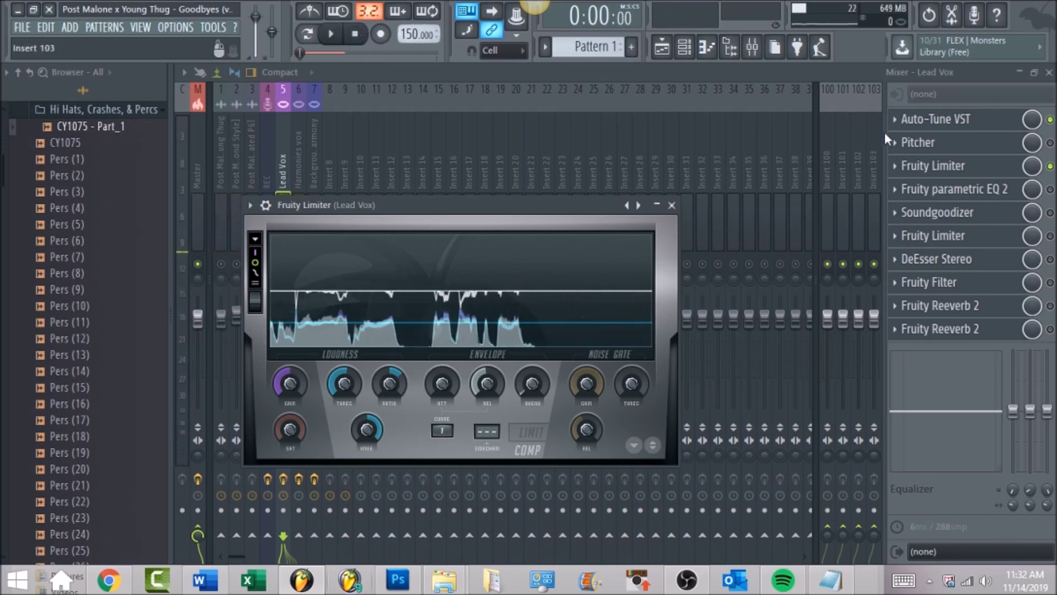
Enable Fruity parametric EQ 2 on Lead Vox, inspect its bands, and play the vocal through it
left_click(933, 165)
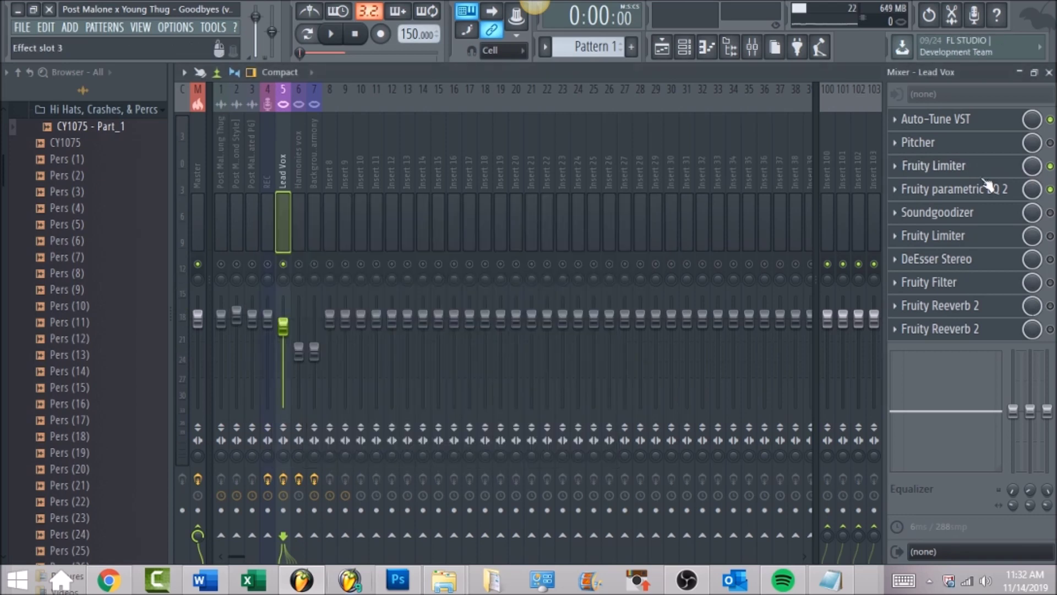
left_click(991, 190)
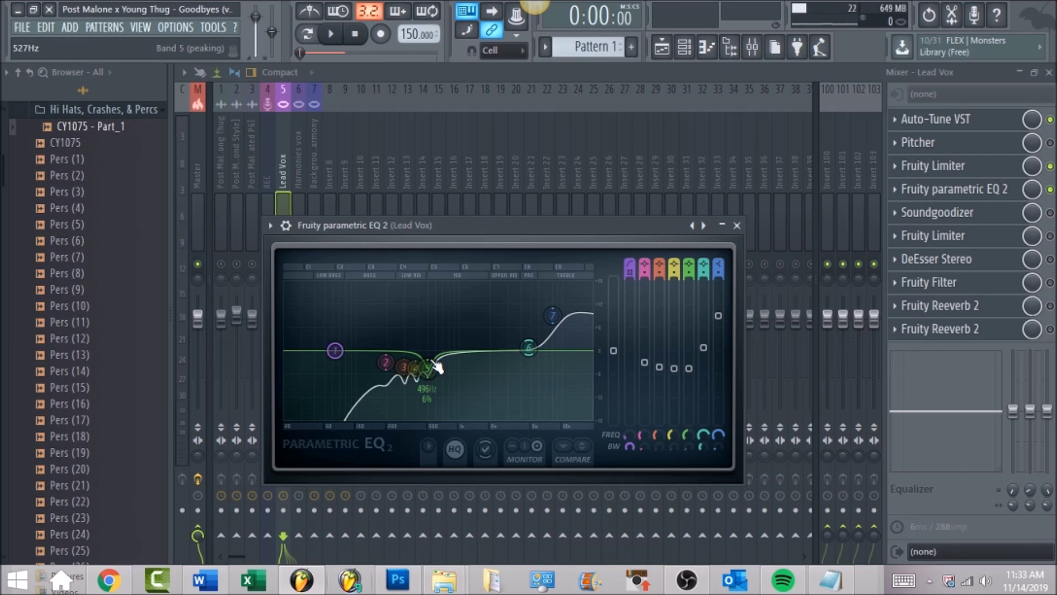
left_click(333, 35)
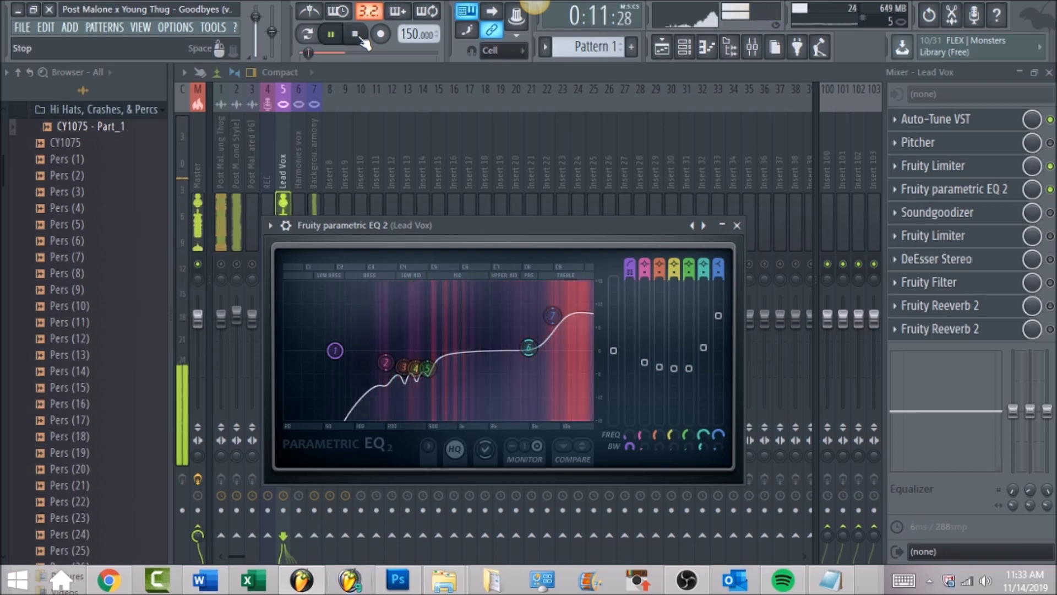
left_click(362, 38)
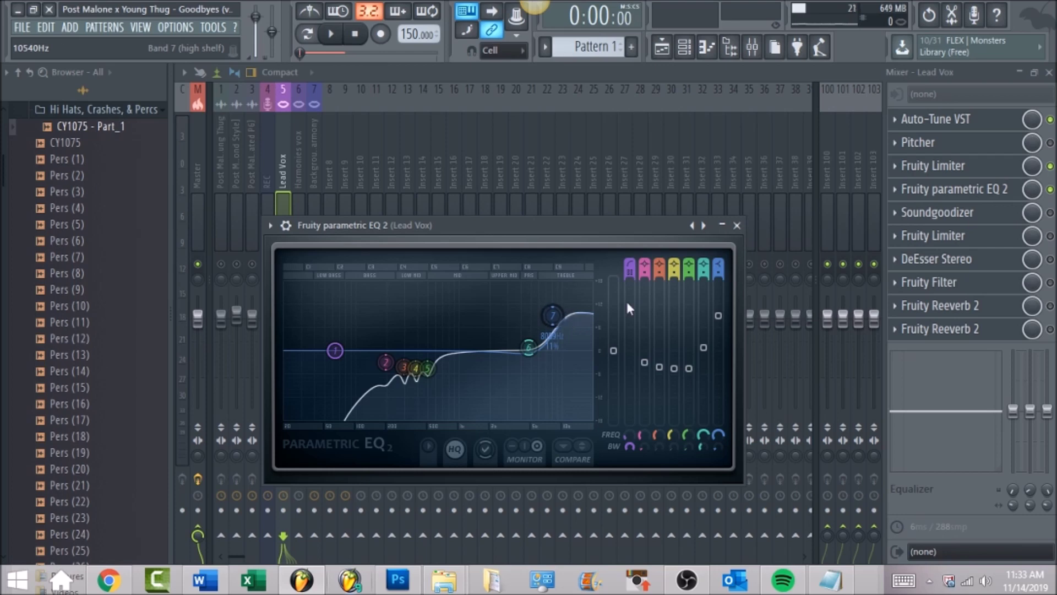
Enable Soundgoodizer on Lead Vox, open its settings, and play the vocal through it
left_click(1050, 212)
left_click(1004, 220)
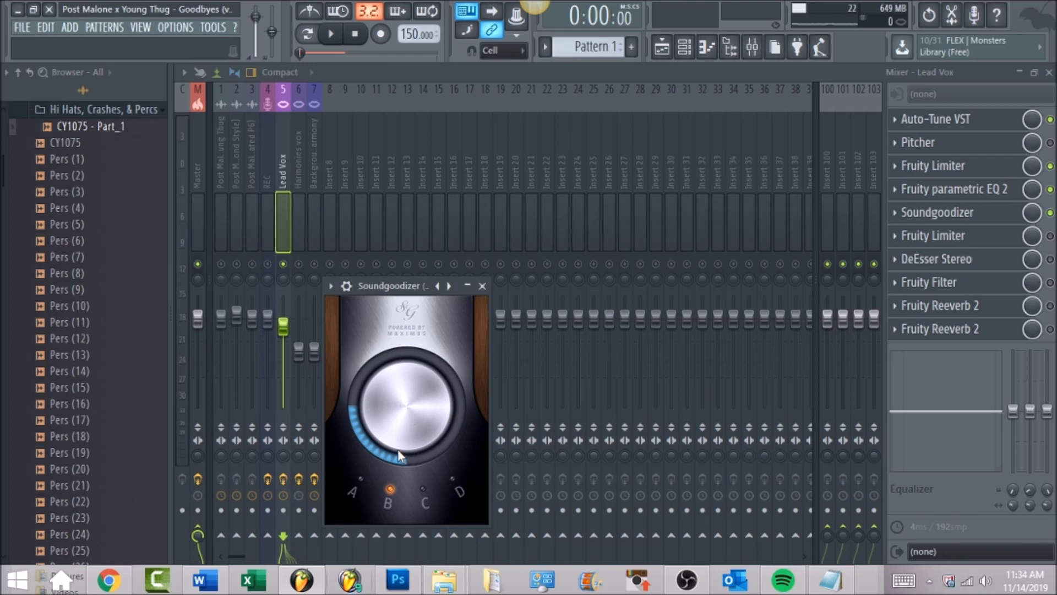
left_click(337, 41)
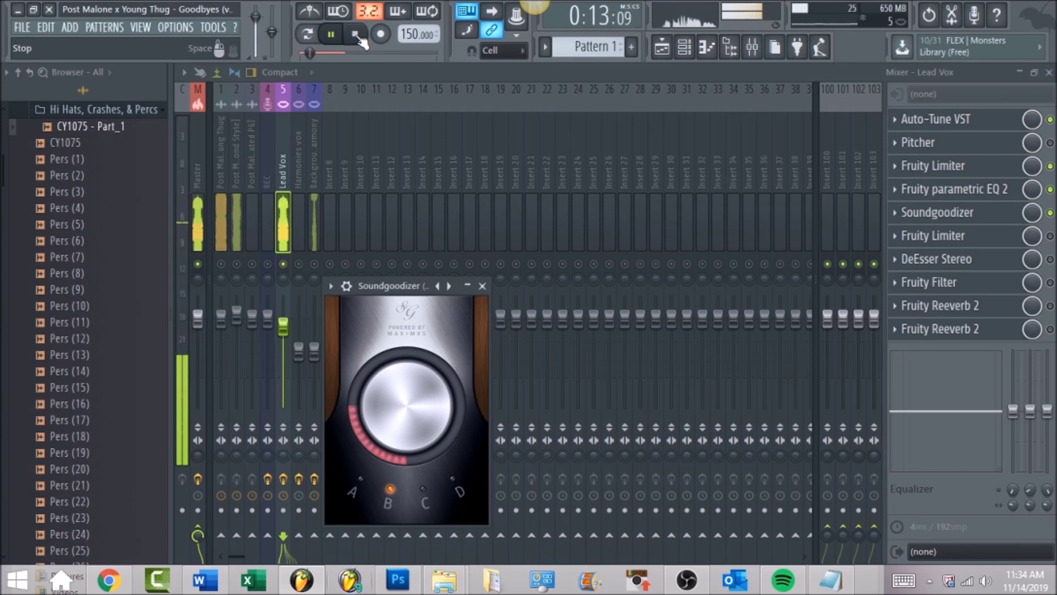
left_click(358, 36)
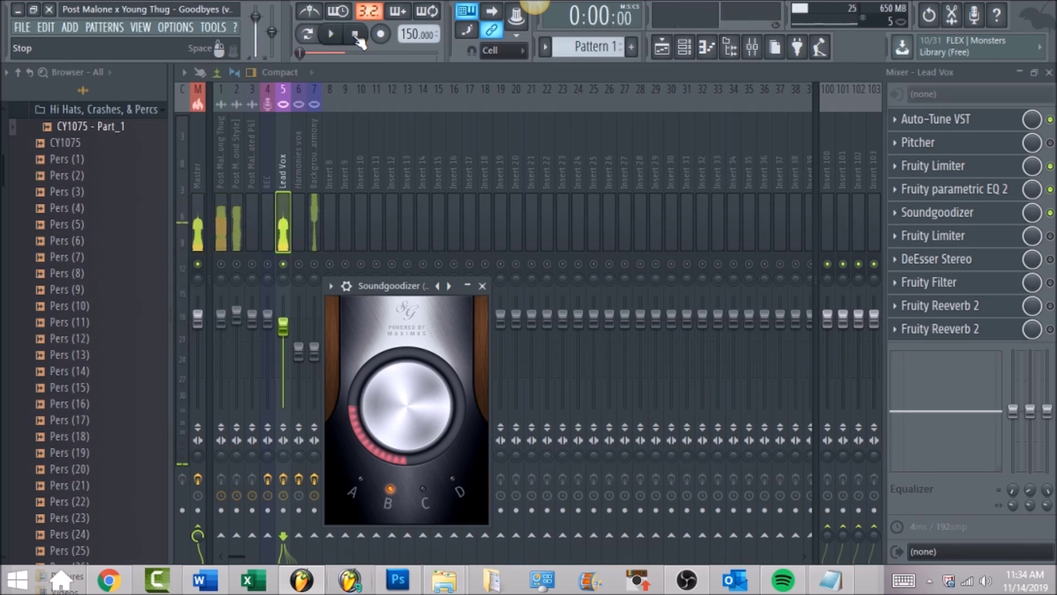
Enable the second Fruity Limiter on Lead Vox, open its settings, and play the vocal through it
left_click(1050, 237)
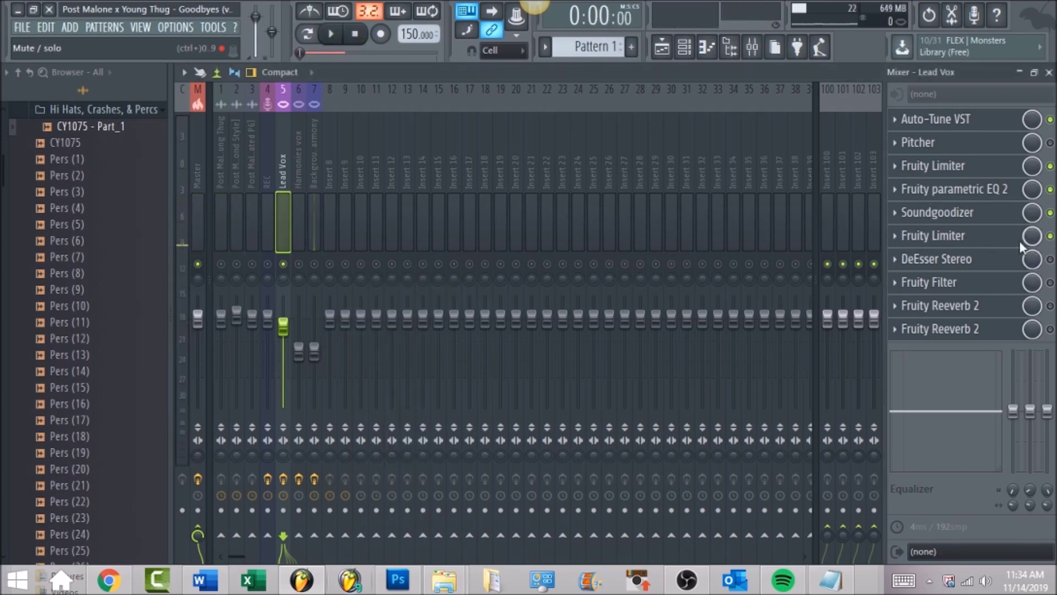
left_click(990, 243)
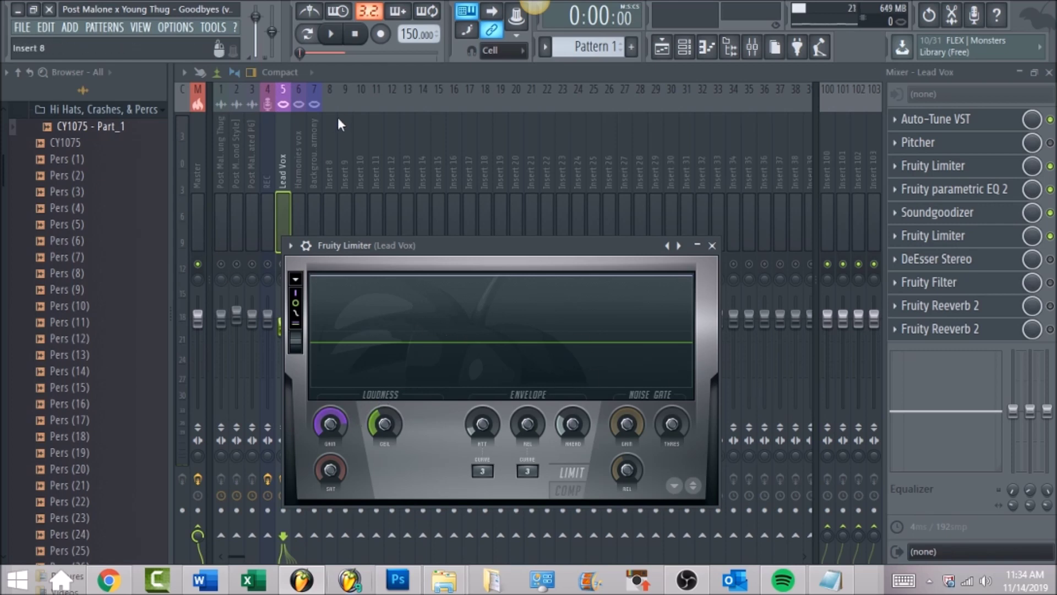
left_click(334, 34)
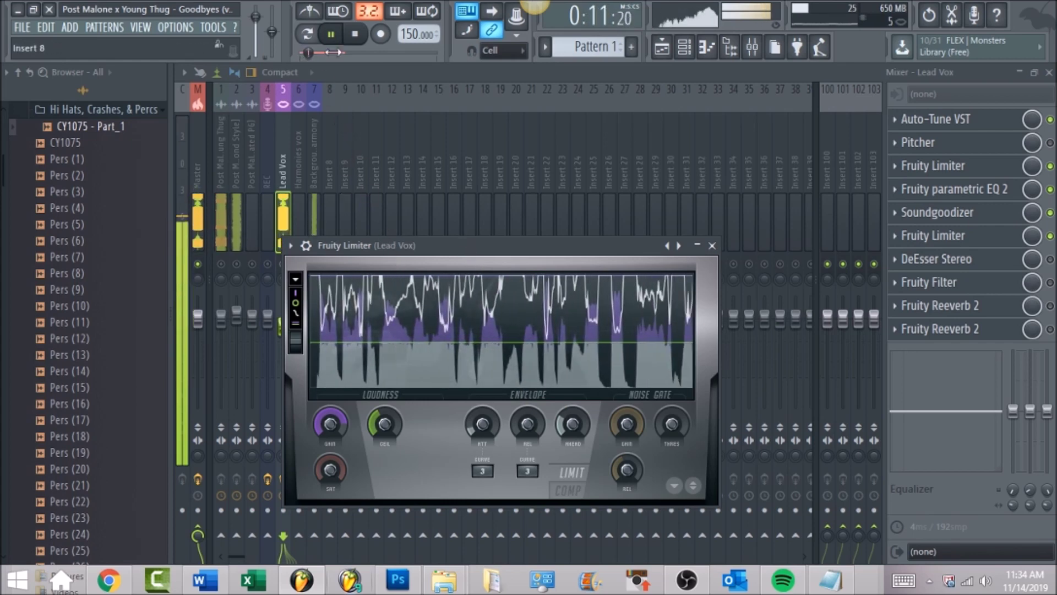
left_click(356, 35)
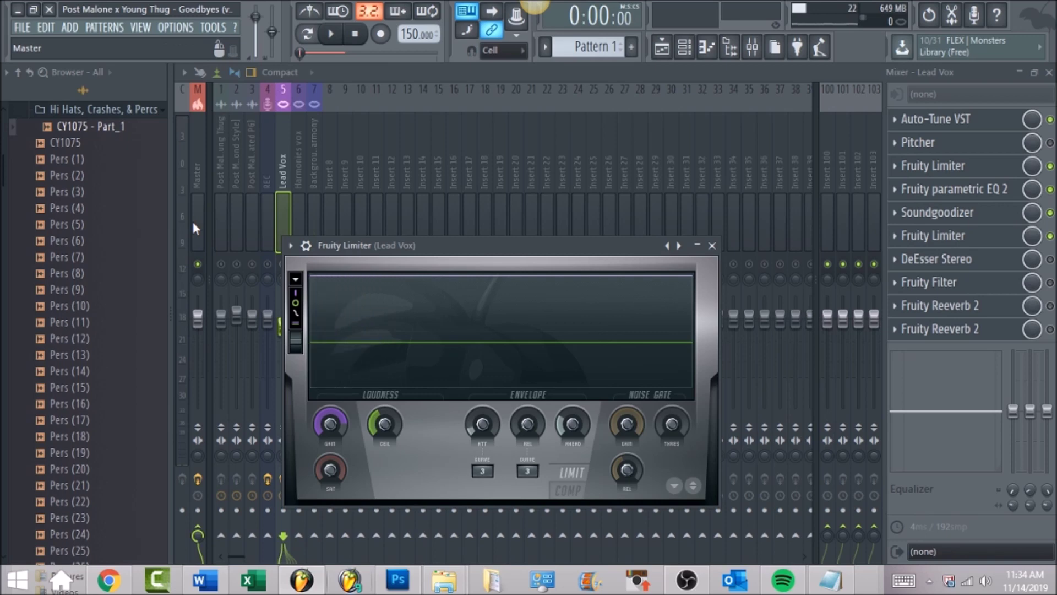
left_click(282, 173)
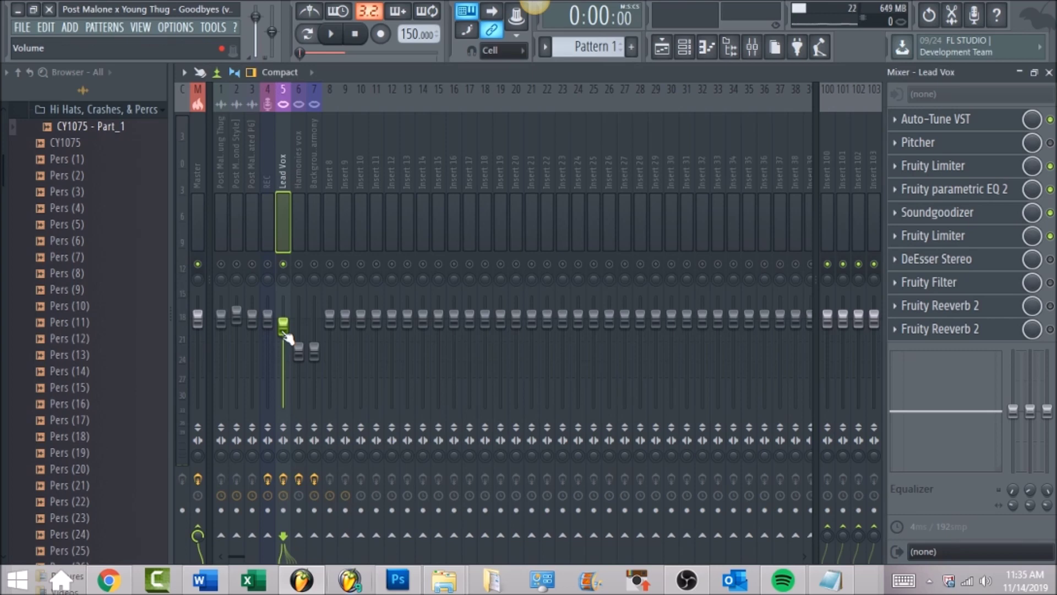
Enable DeEsser Stereo on Lead Vox, inspect its settings, and play the vocal through it
left_click(1016, 263)
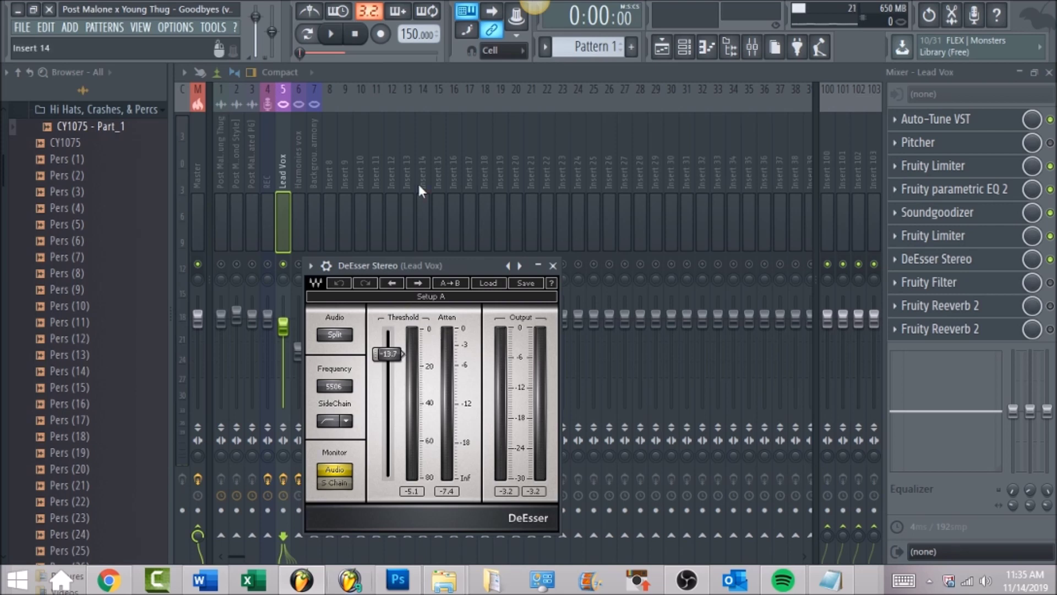
left_click(331, 34)
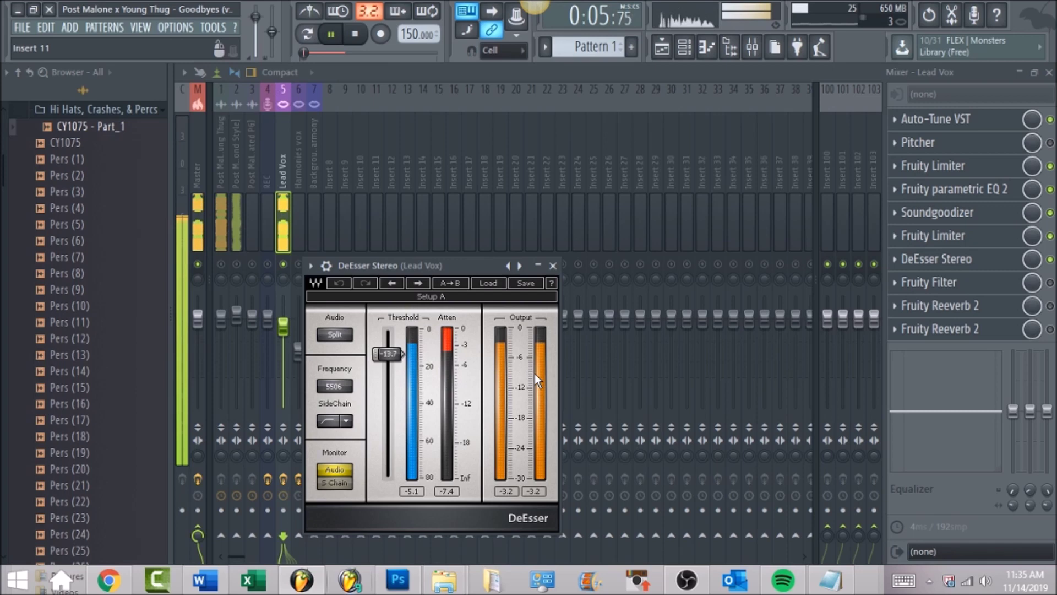
left_click(357, 38)
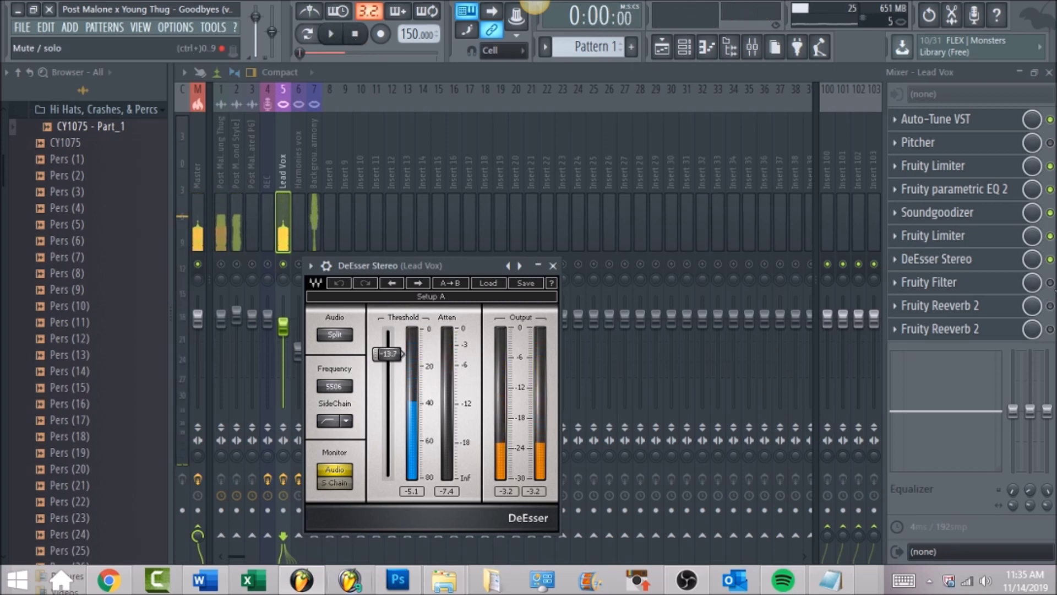
left_click(553, 266)
Enable Fruity Filter on Lead Vox, inspect its high-pass setting, and play the vocal through it
left_click(1050, 282)
left_click(1012, 284)
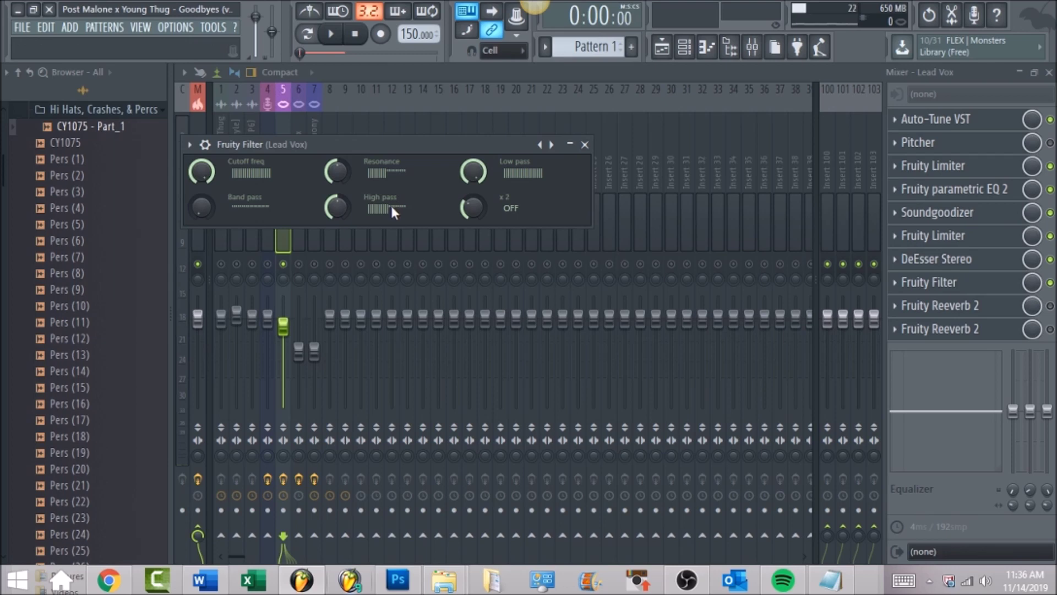
left_click(332, 41)
left_click_drag(342, 142, 457, 128)
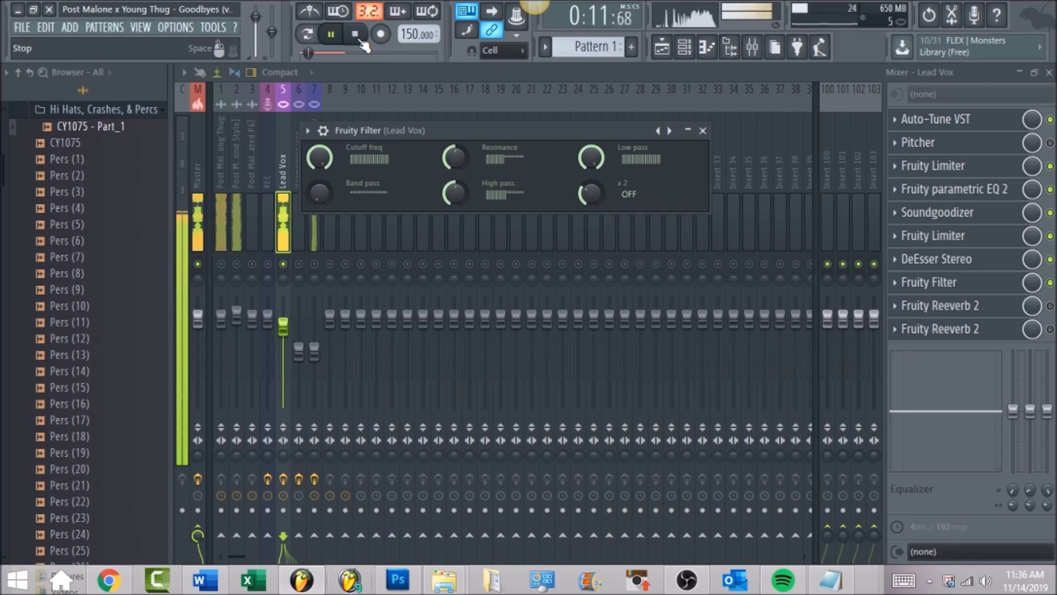
left_click(362, 40)
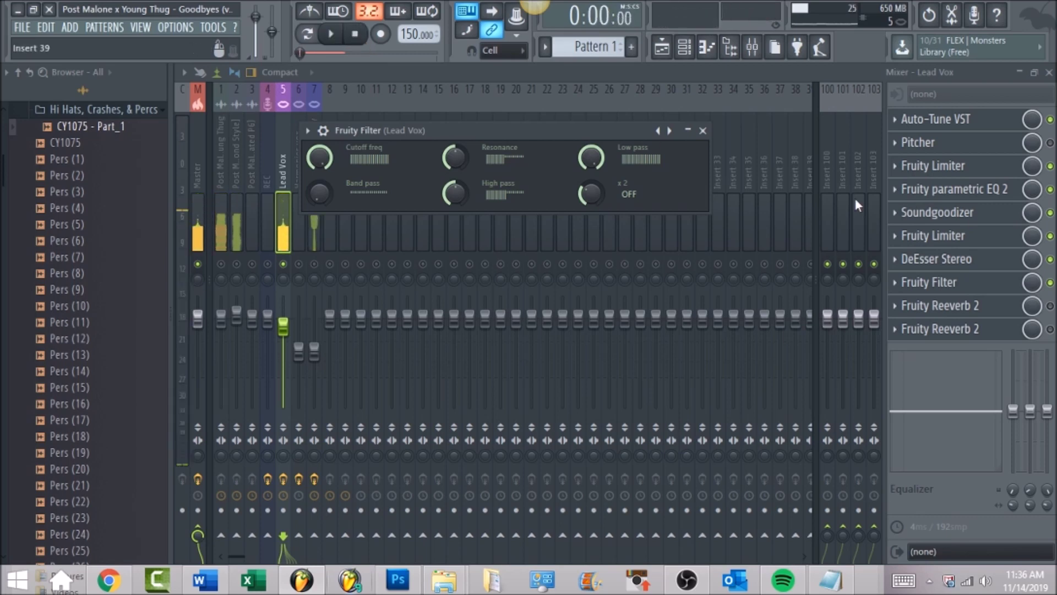
Compare the lead vocal with Fruity Filter bypassed and re-enabled during playback
left_click(1050, 283)
left_click(702, 131)
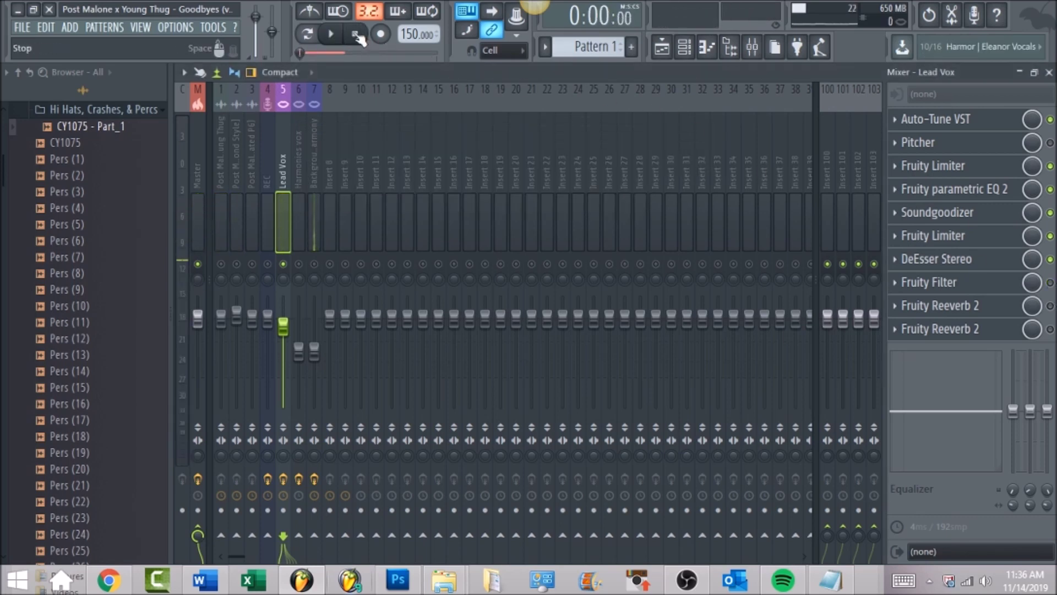
left_click(333, 36)
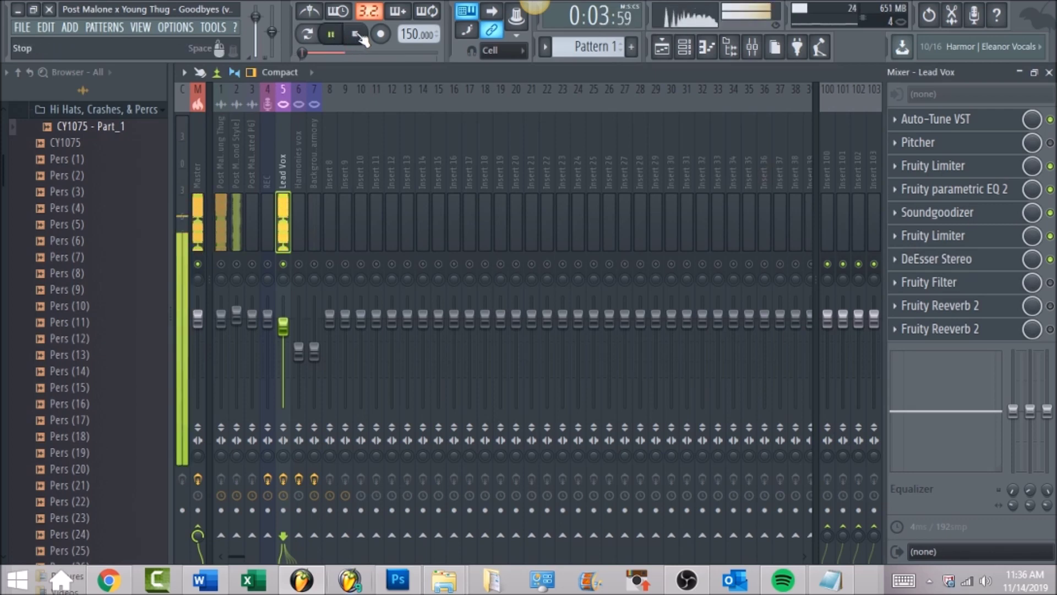
left_click(1050, 282)
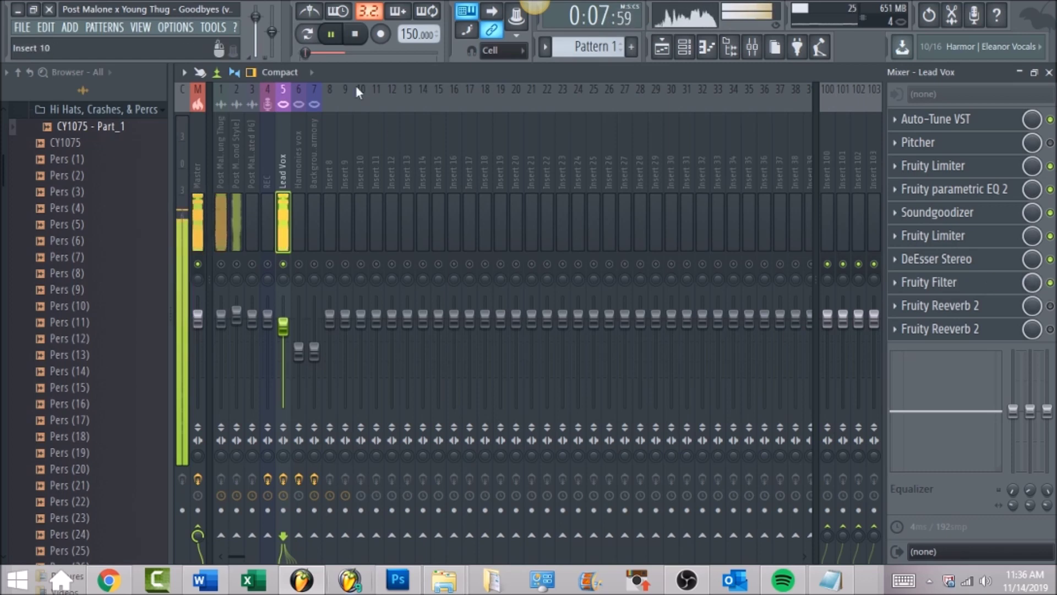
left_click(355, 35)
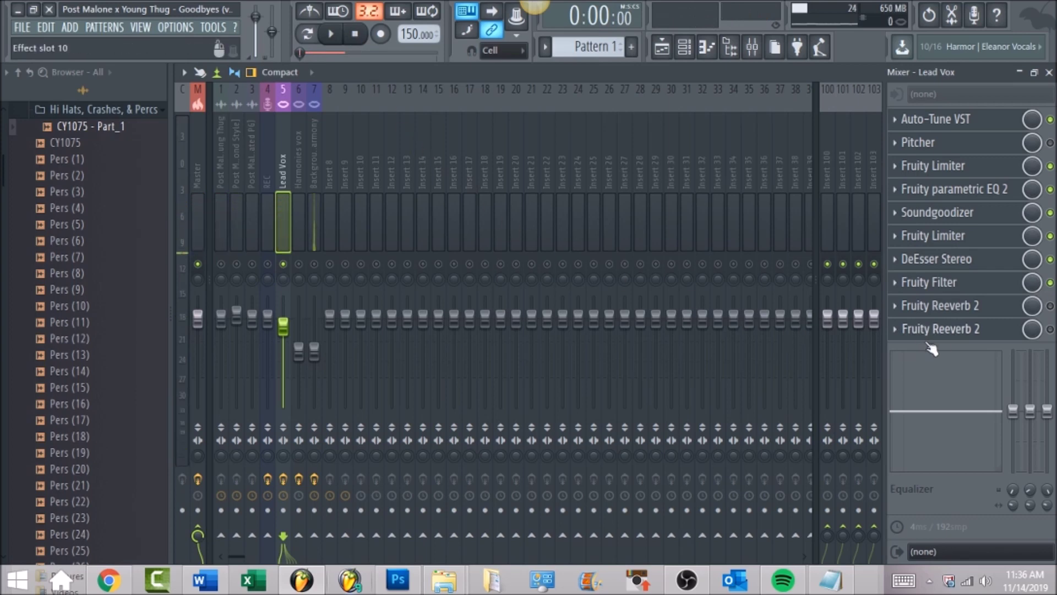
Enable the first Fruity Reeverb 2 on Lead Vox, examine its predelay, decay and wet controls, and play the vocal through it
left_click(1050, 305)
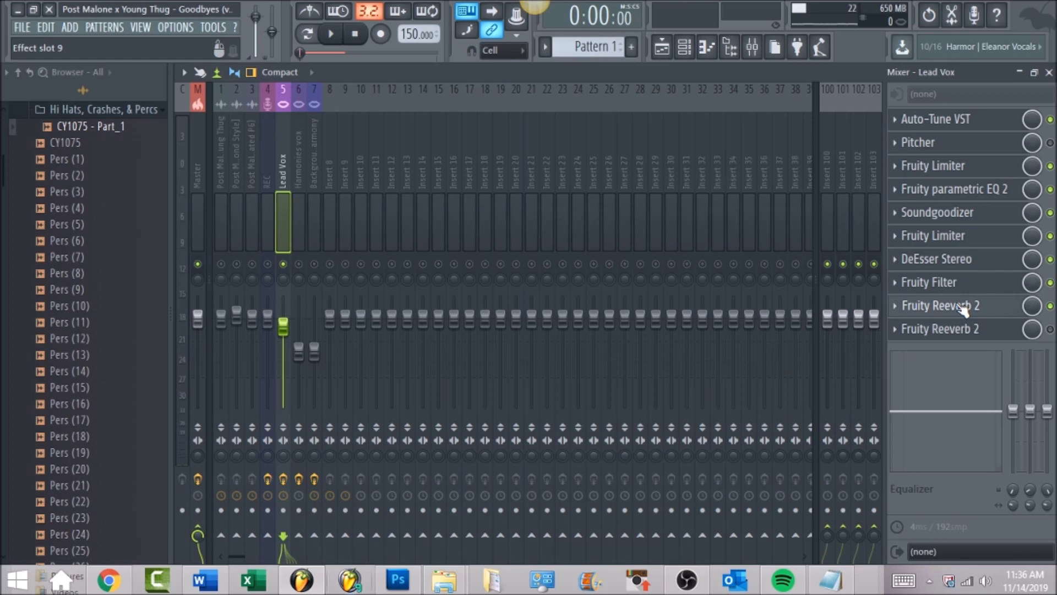
left_click(964, 306)
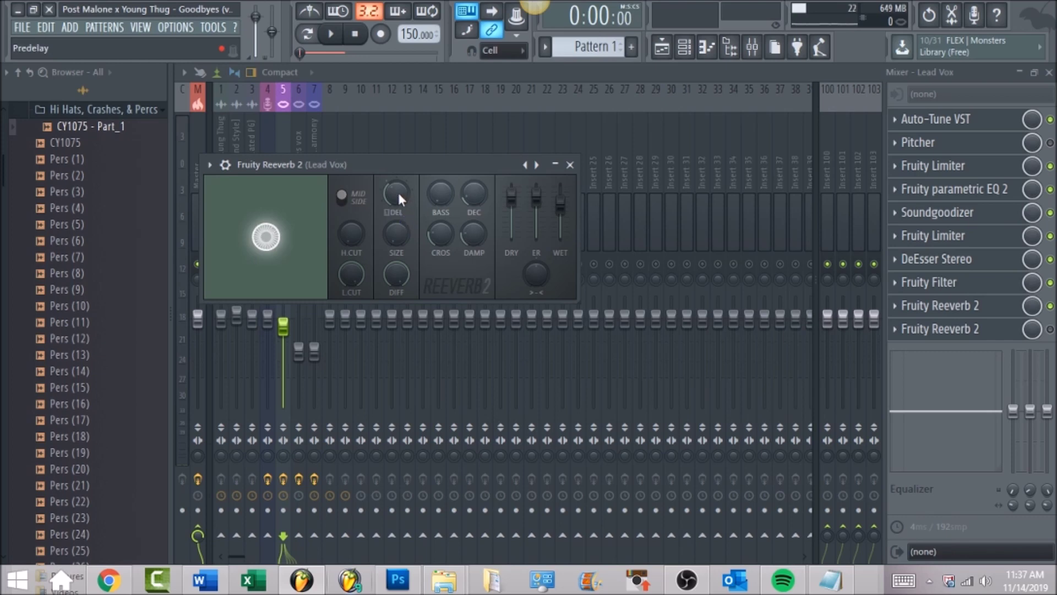
left_click_drag(396, 192, 396, 184)
left_click_drag(474, 193, 474, 195)
left_click_drag(560, 214, 560, 217)
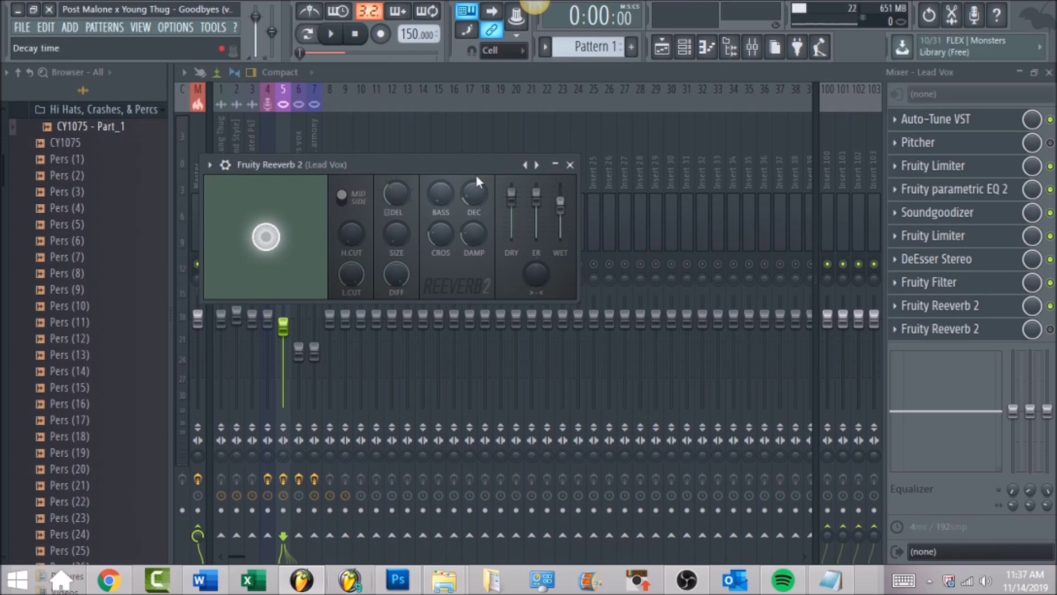
left_click(331, 35)
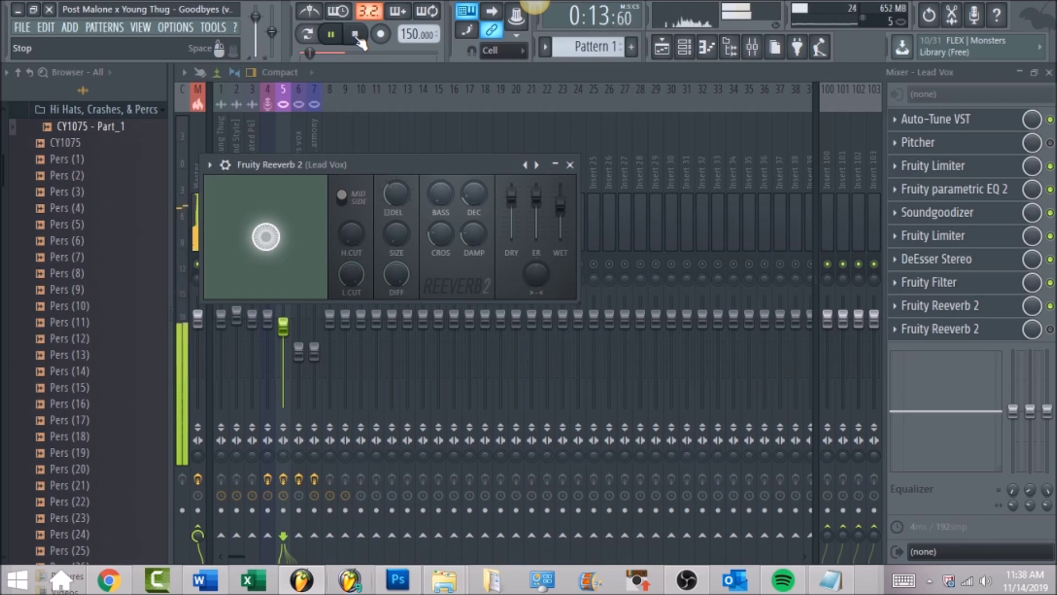
left_click(357, 38)
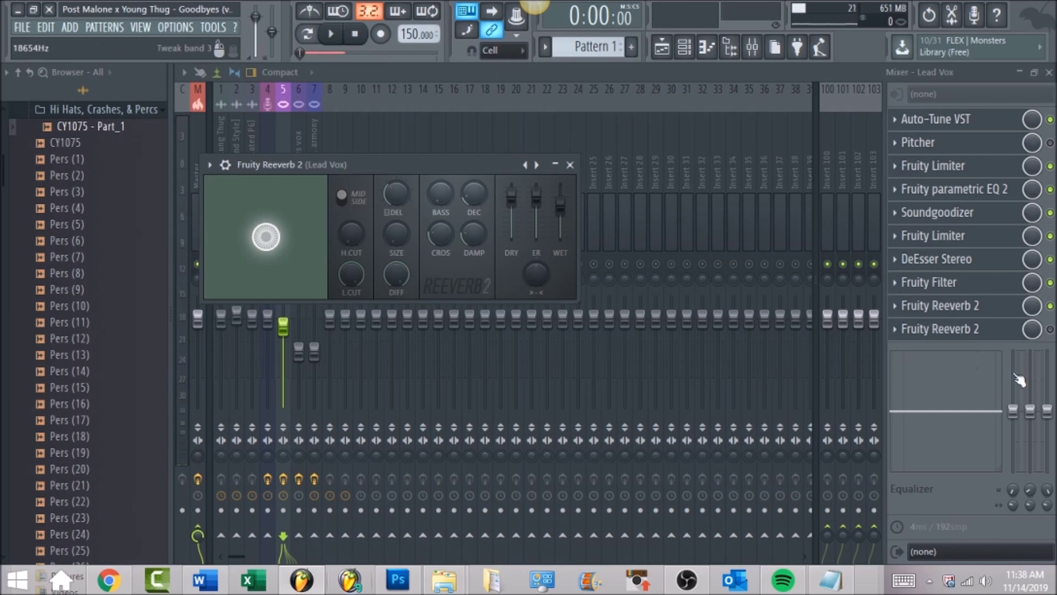
Enable the second Fruity Reeverb 2 on Lead Vox, examine its size, low cut and wet controls, and play the vocal through it
left_click(991, 331)
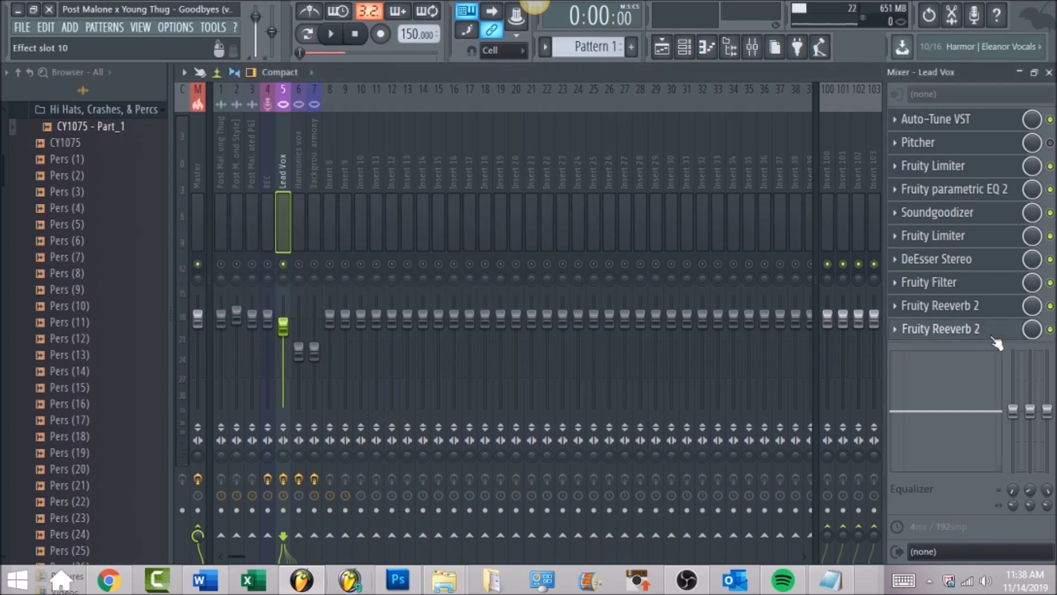
left_click(992, 331)
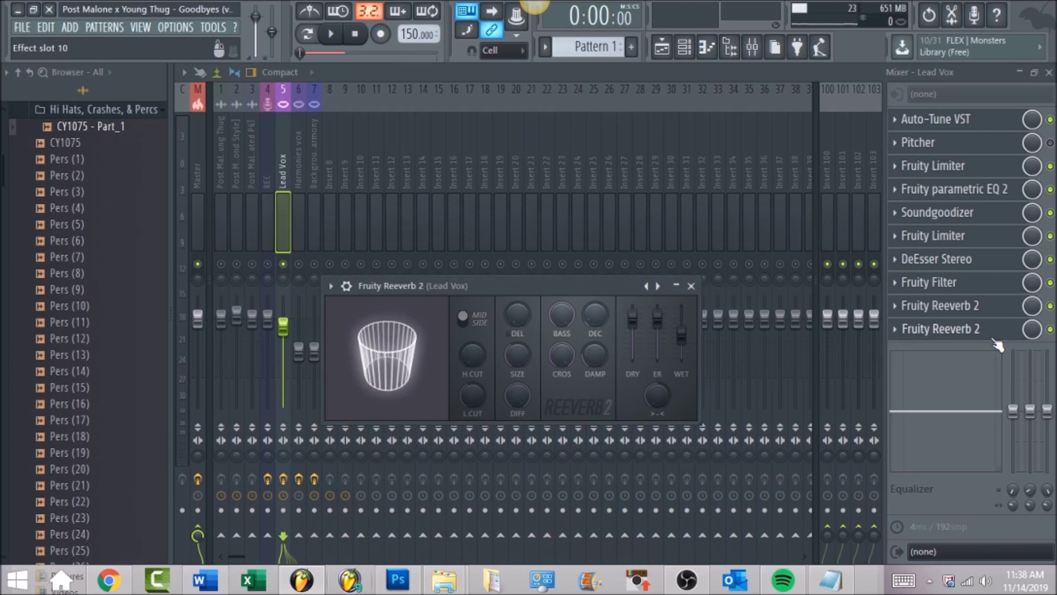
left_click_drag(518, 356, 518, 339)
left_click_drag(482, 391, 481, 381)
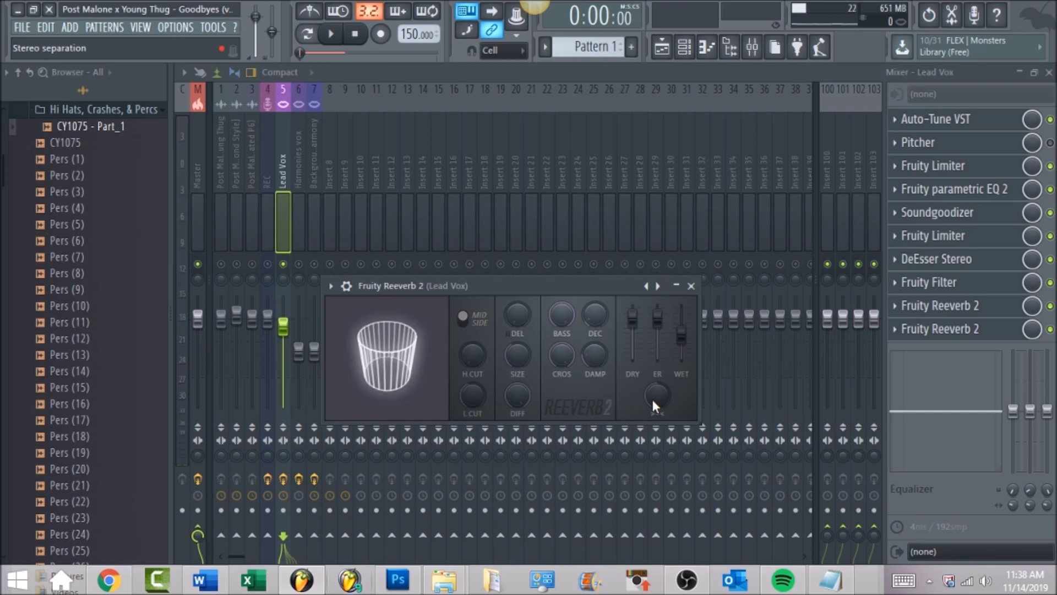
left_click_drag(681, 335, 681, 330)
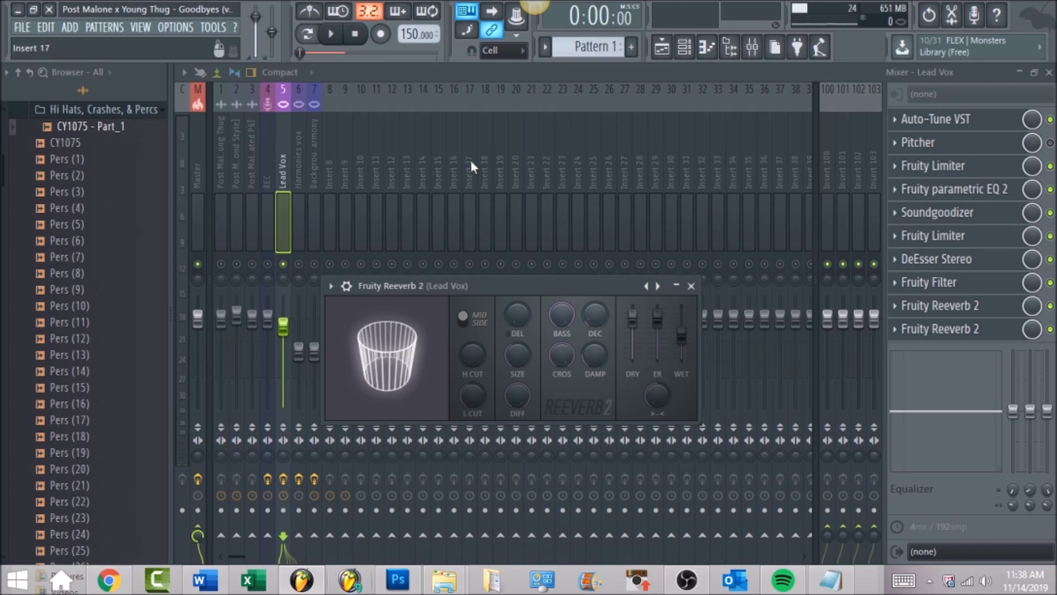
left_click(332, 36)
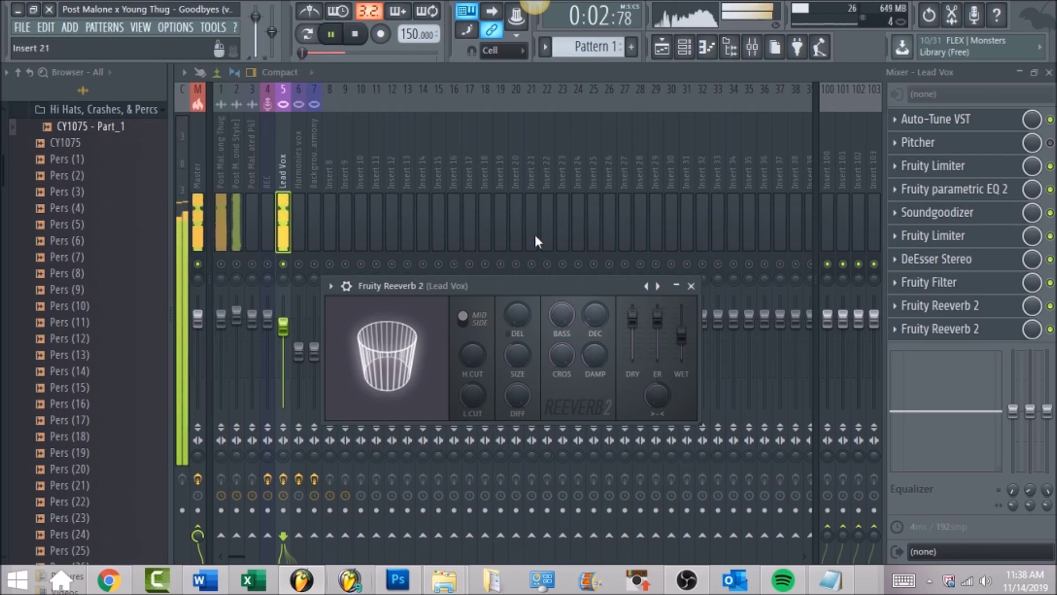
left_click(357, 35)
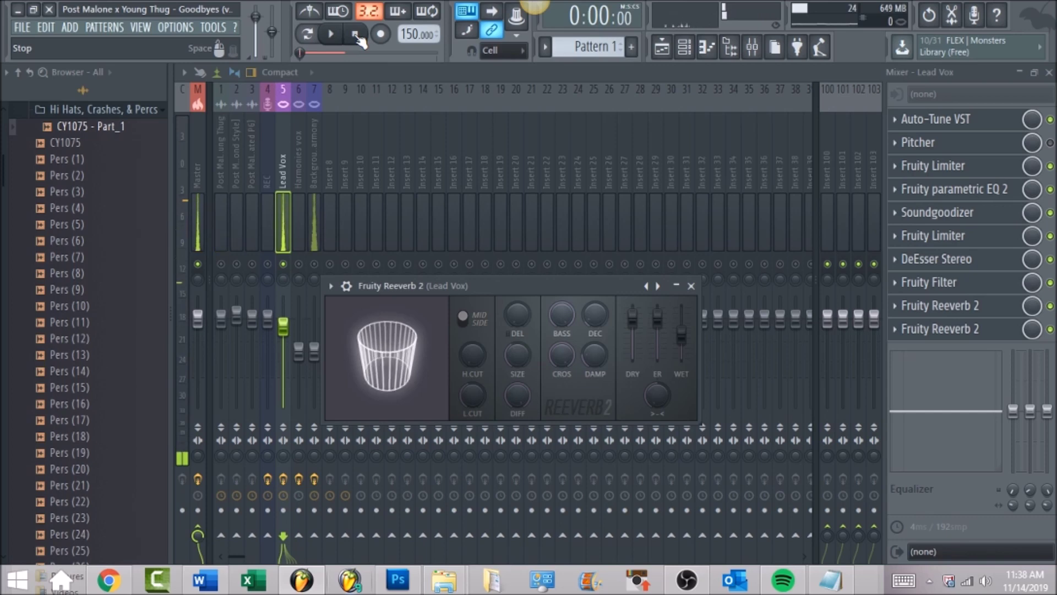
Move the playlist's song position to the start of the Track 6 vocal clip near bar 7, and return to the mixer
left_click(663, 48)
left_click(424, 108)
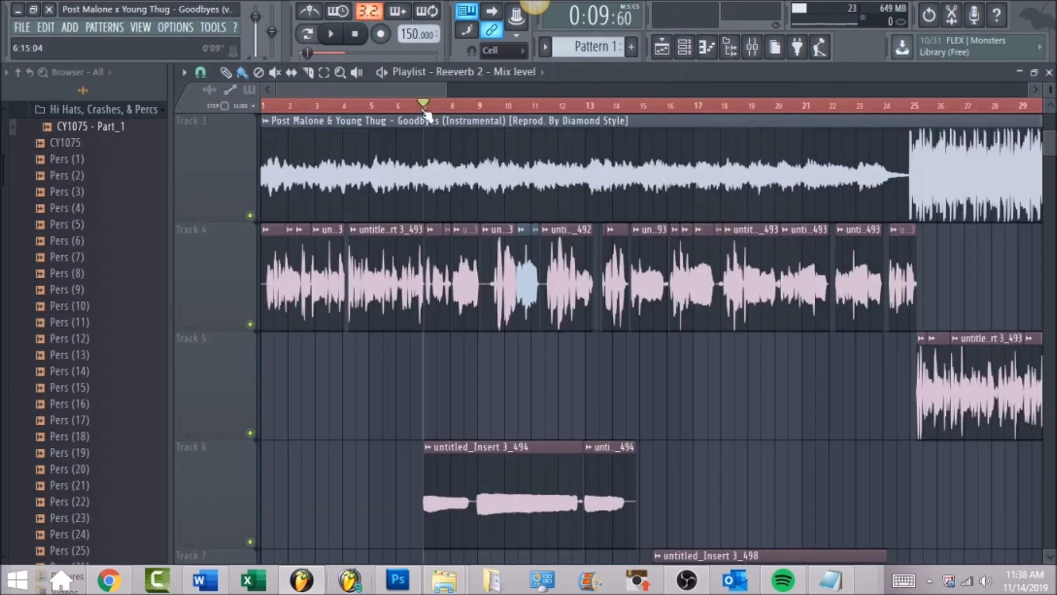
left_click(752, 48)
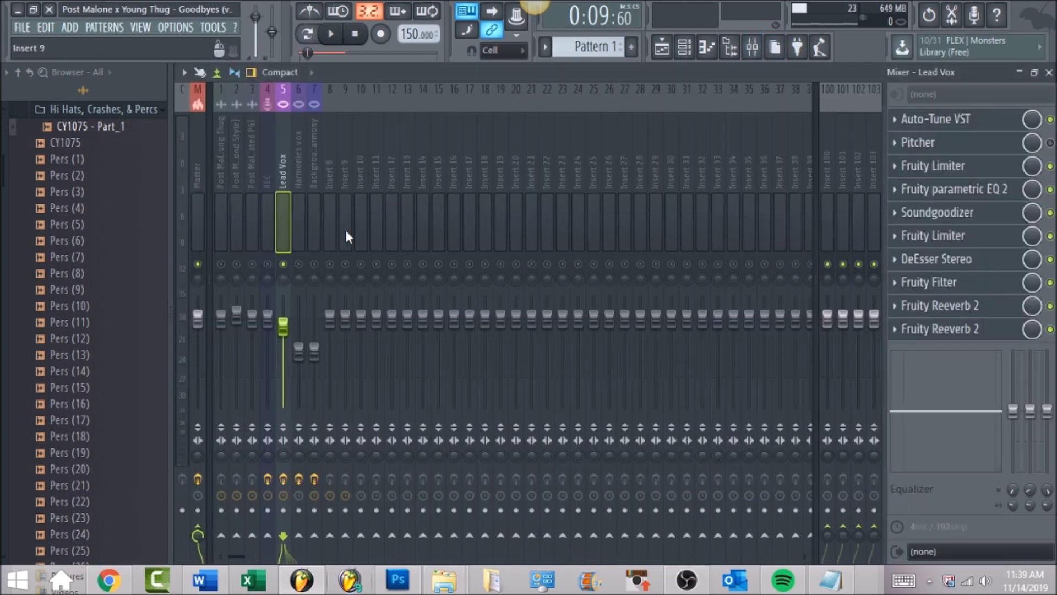
Unmute the Background Harmony track and compare its effects chain with that of Lead Vox
left_click(313, 163)
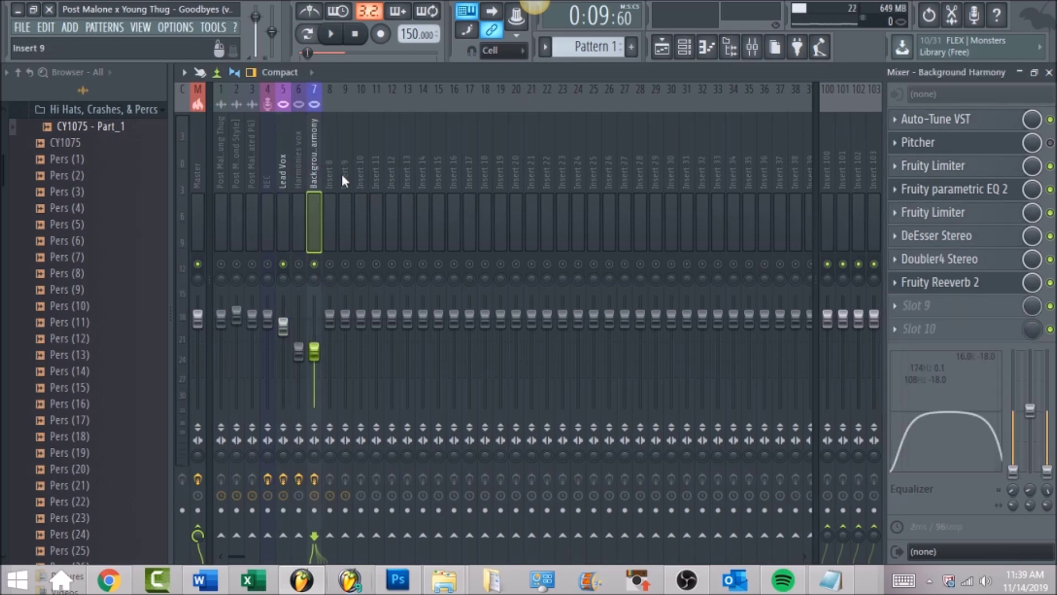
left_click(284, 160)
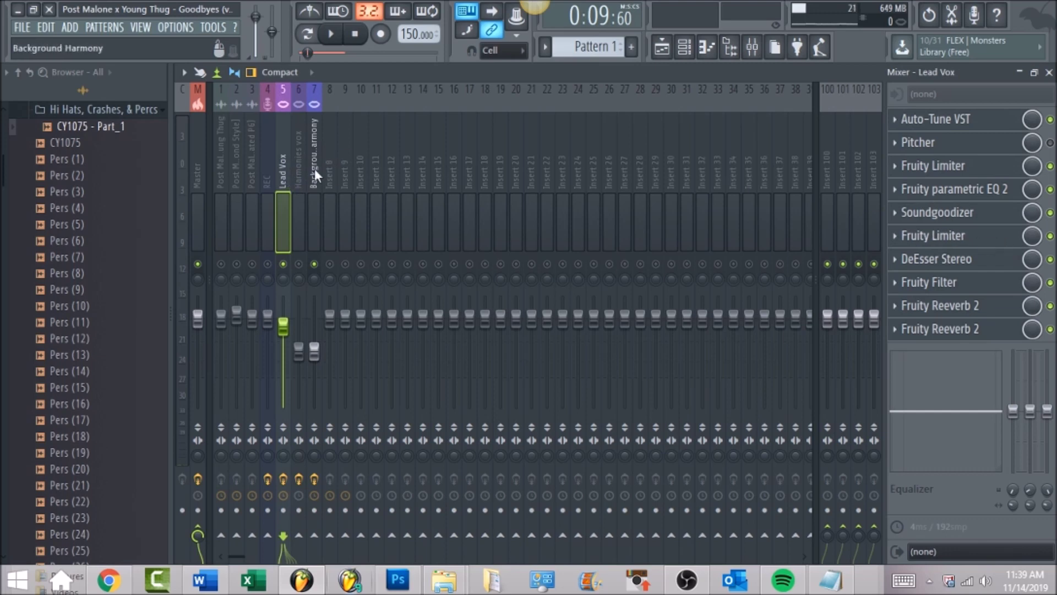
left_click(315, 169)
left_click(287, 165)
left_click(315, 174)
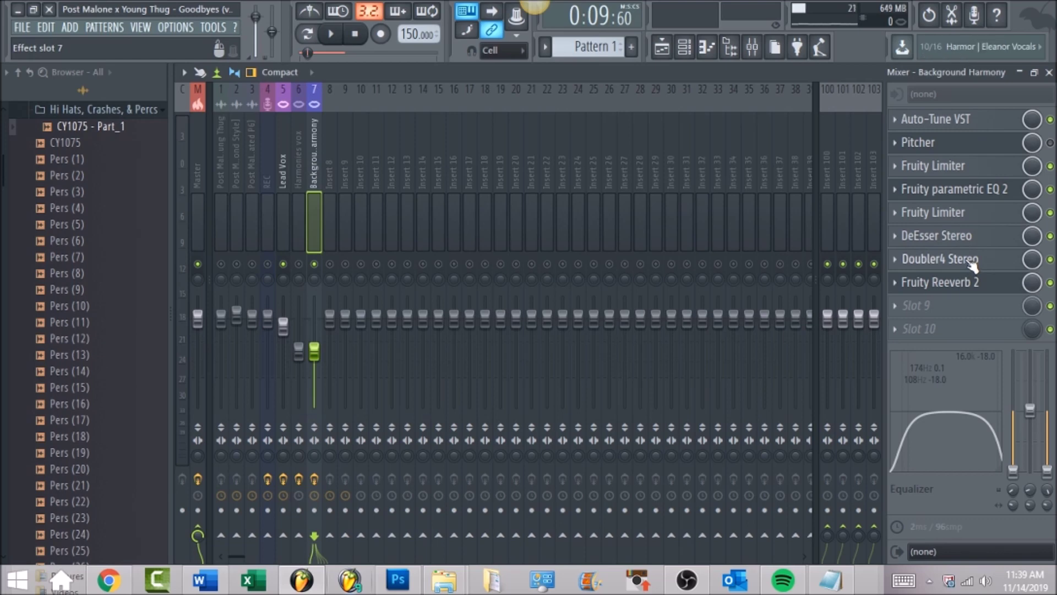
Inspect the Doubler4 Stereo voices and the Fruity Reeverb 2 bass, delay and low cut controls on Background Harmony
left_click(996, 263)
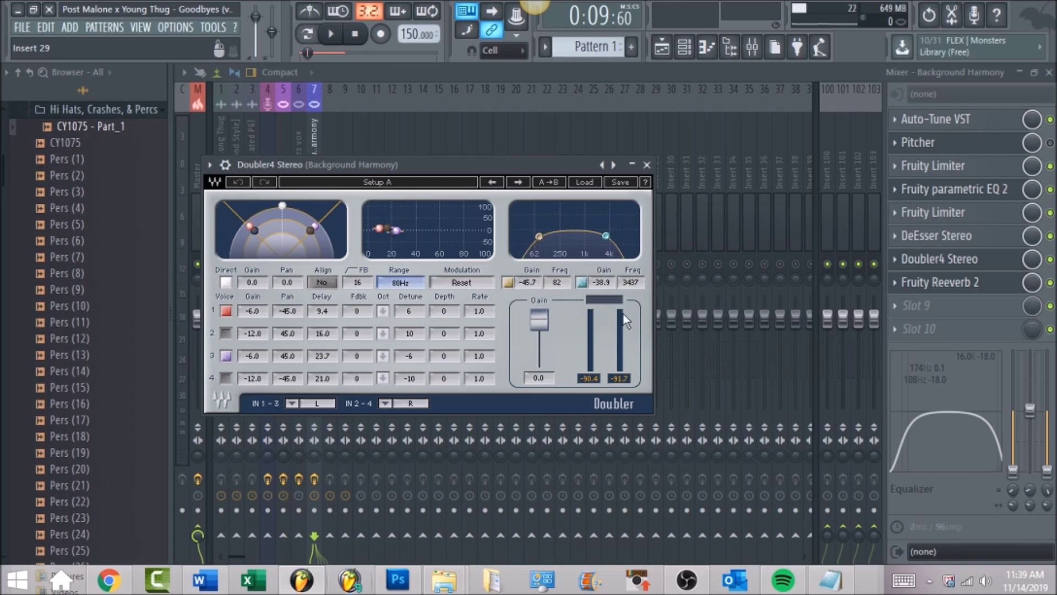
left_click(991, 287)
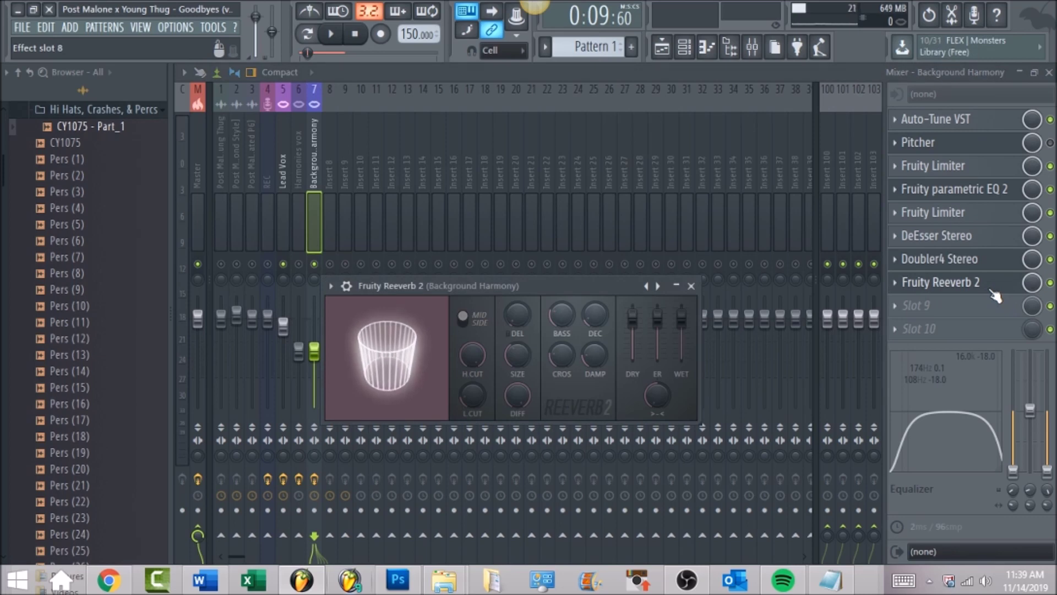
left_click_drag(561, 319, 518, 316)
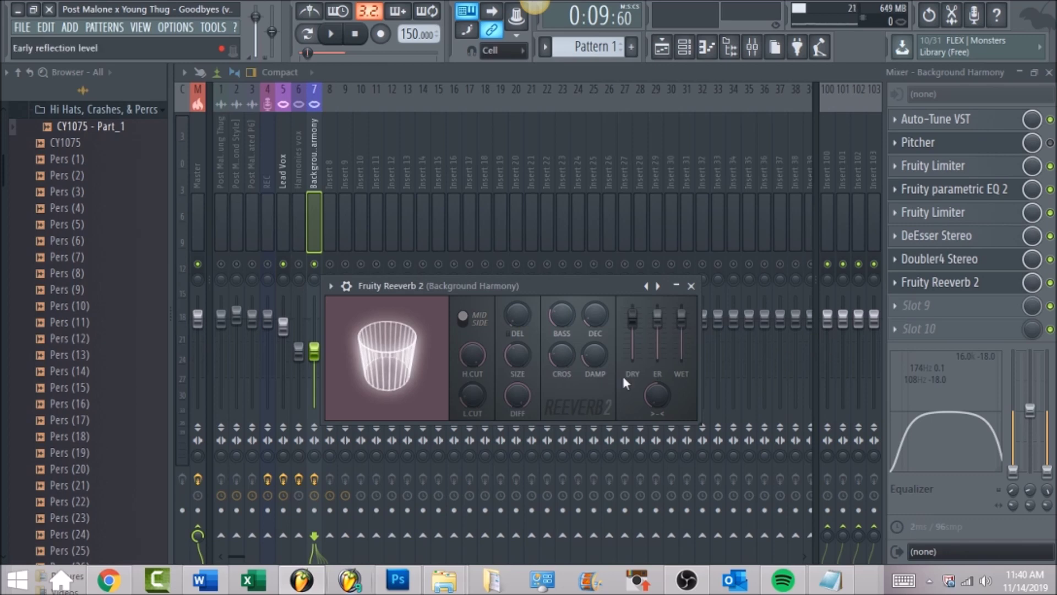
left_click_drag(472, 396, 471, 396)
left_click(681, 75)
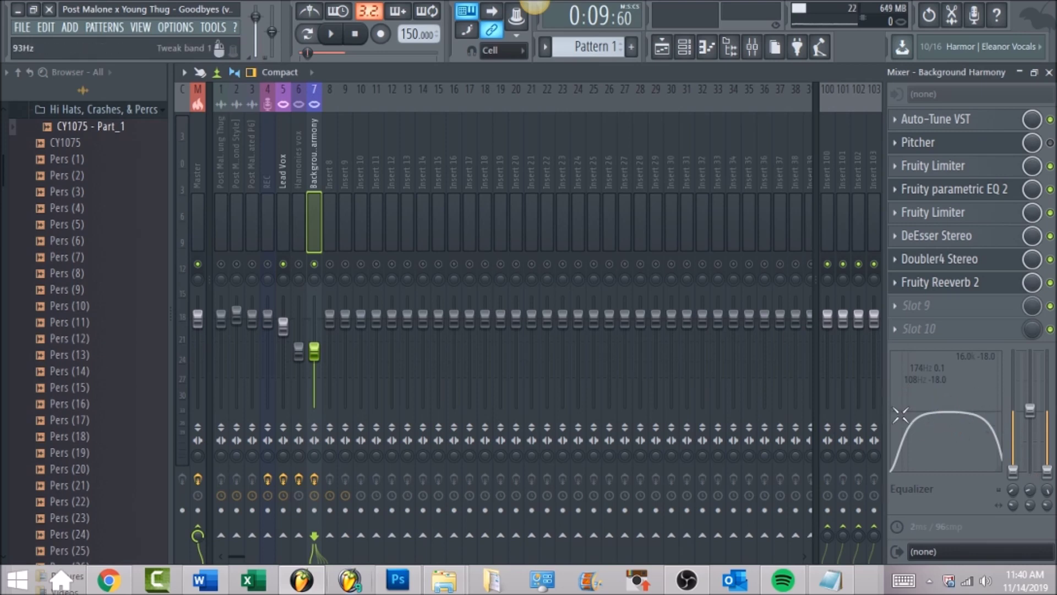
Play Background Harmony together with Lead Vox, follow the song position in the playlist, and stop playback
left_click(332, 35)
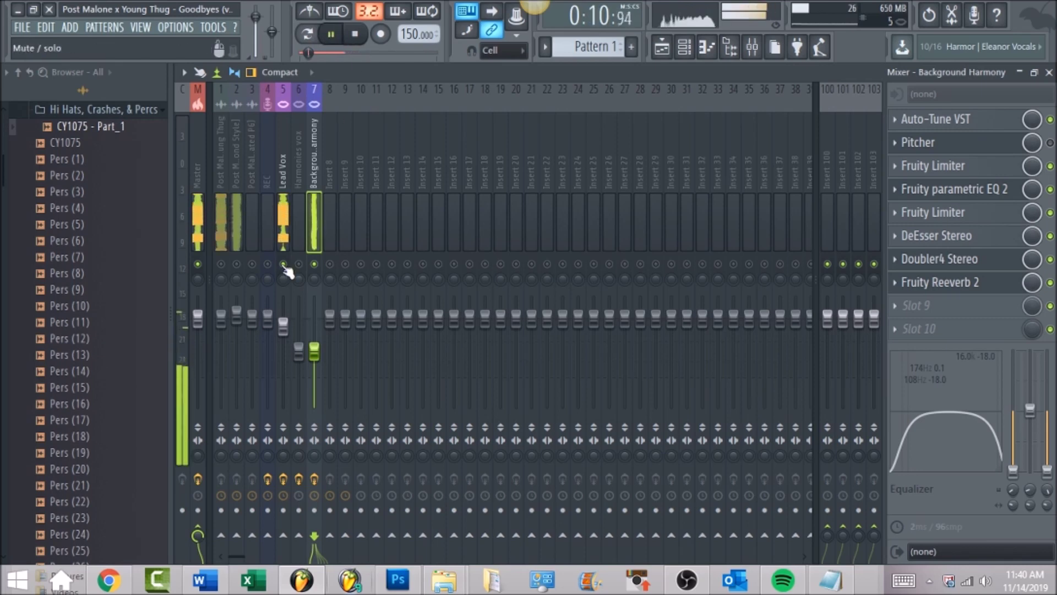
left_click(661, 48)
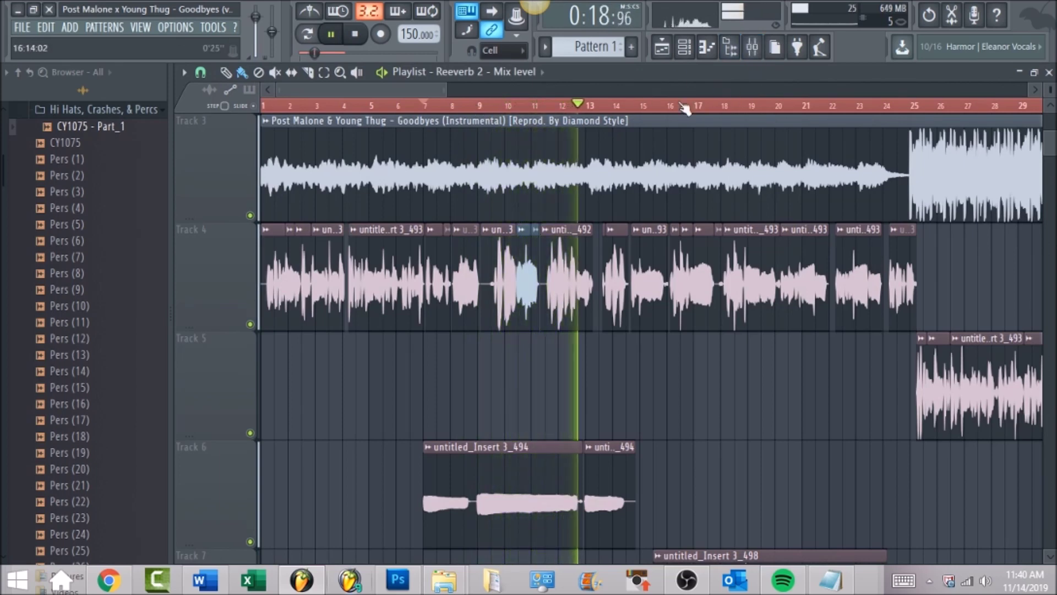
left_click(357, 44)
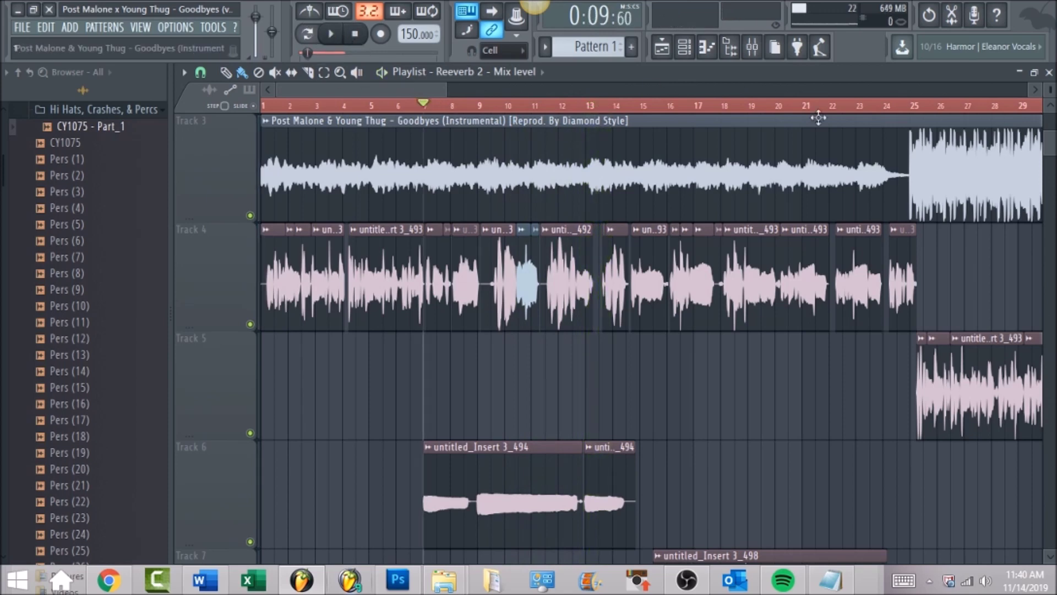
Unmute the Harmonies vox mixer track and compare its effects chain with that of Lead Vox
left_click(753, 52)
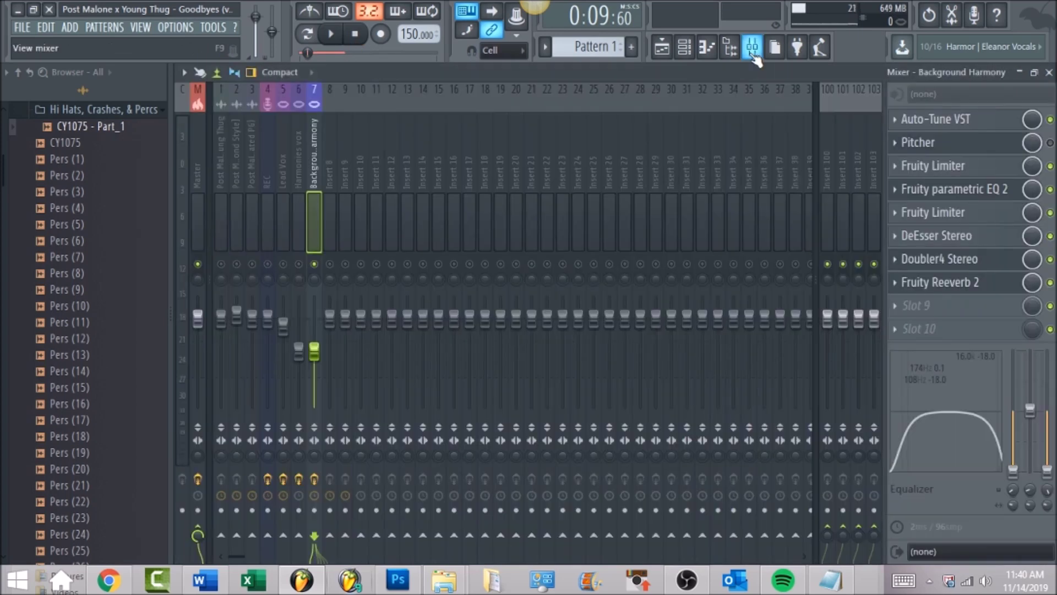
left_click(294, 135)
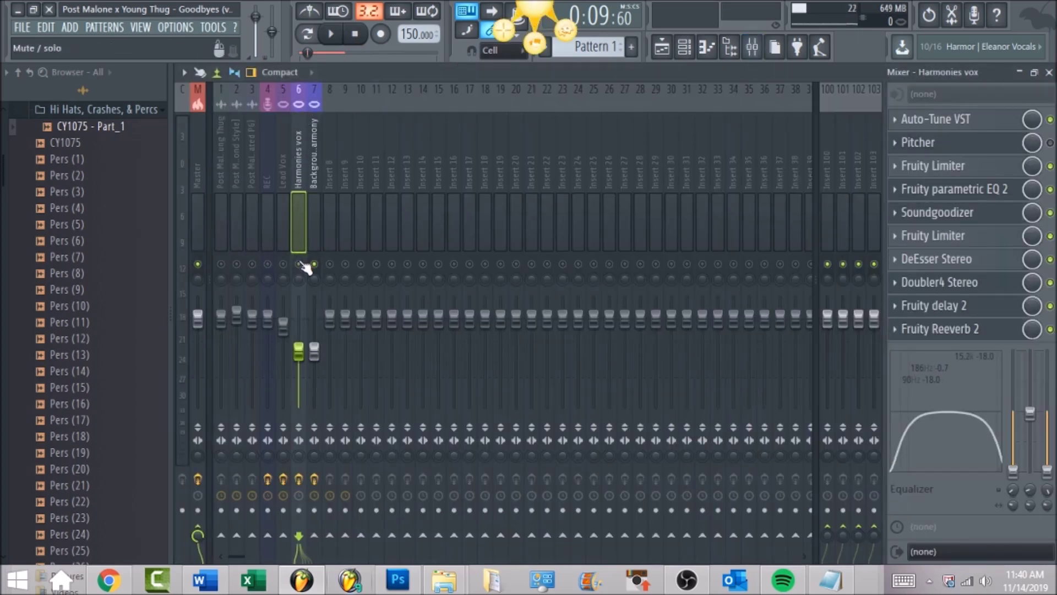
left_click(286, 156)
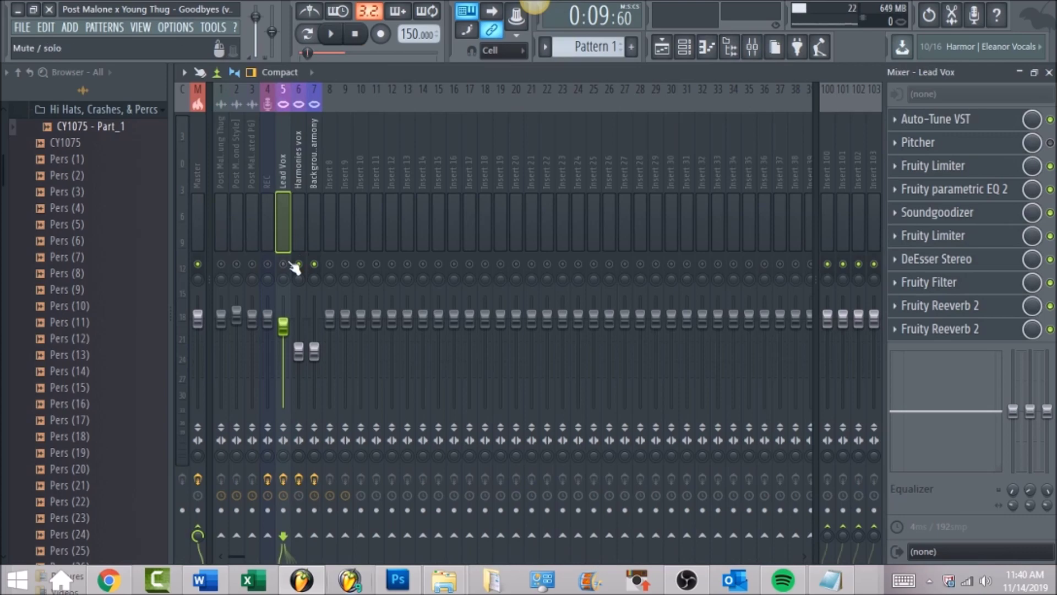
left_click(294, 163, "ctrl")
Move the playlist's song position to bar 16, near the start of the Track 7 vocal clip
left_click(662, 48)
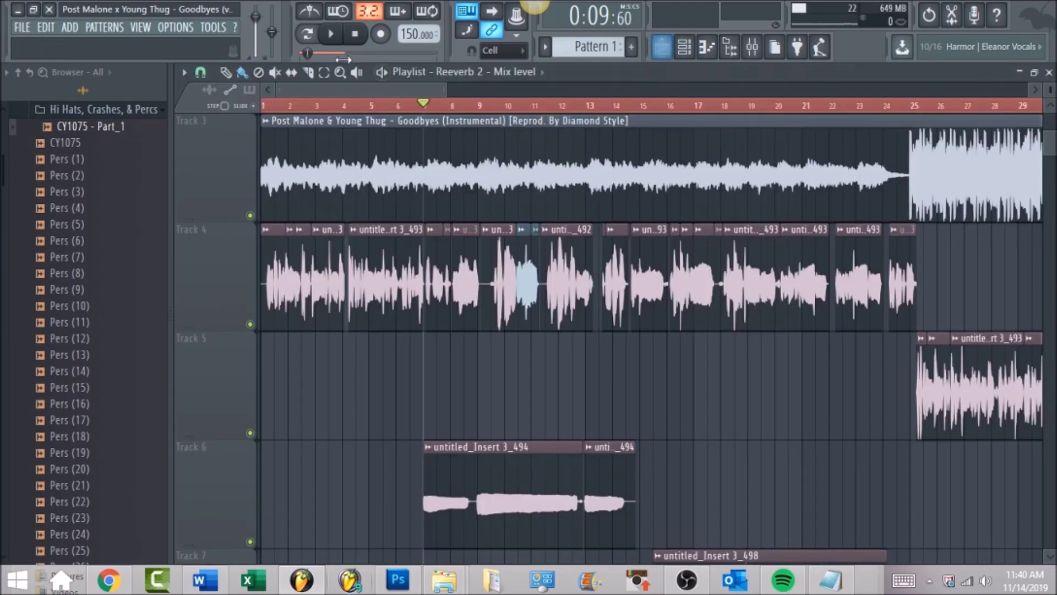
left_click_drag(436, 109, 424, 90)
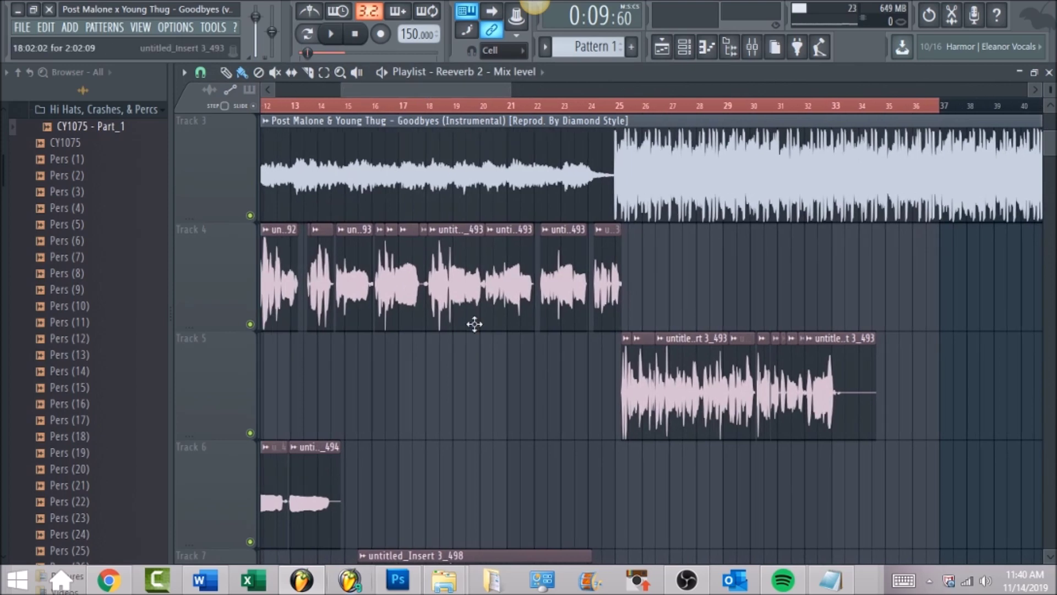
scroll(475, 324, "down", 3)
left_click(373, 106)
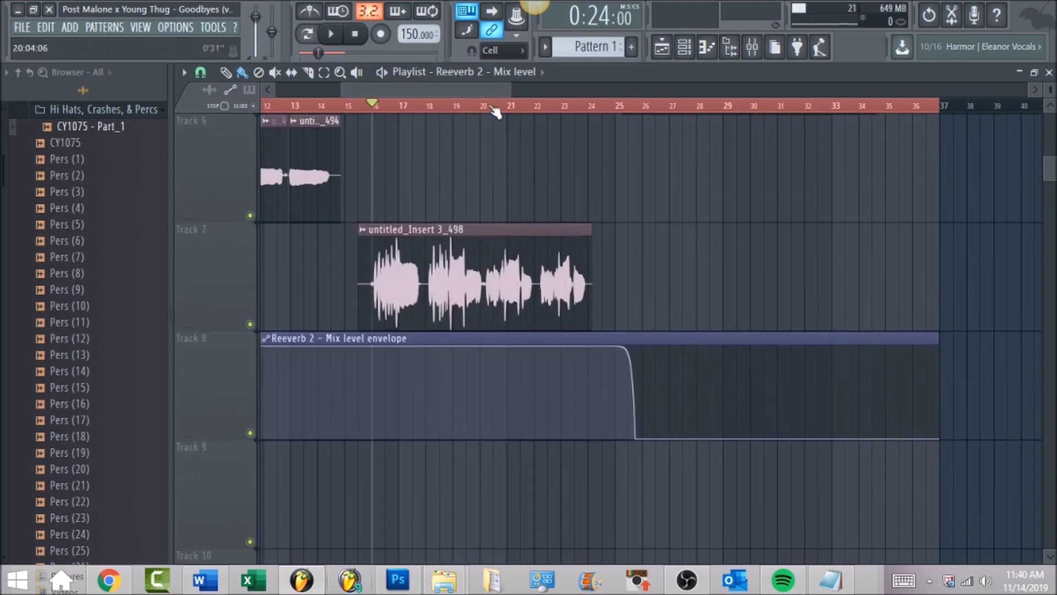
Solo Harmonies vox in the mixer and play the harmony vocal from bar 16
left_click(752, 47)
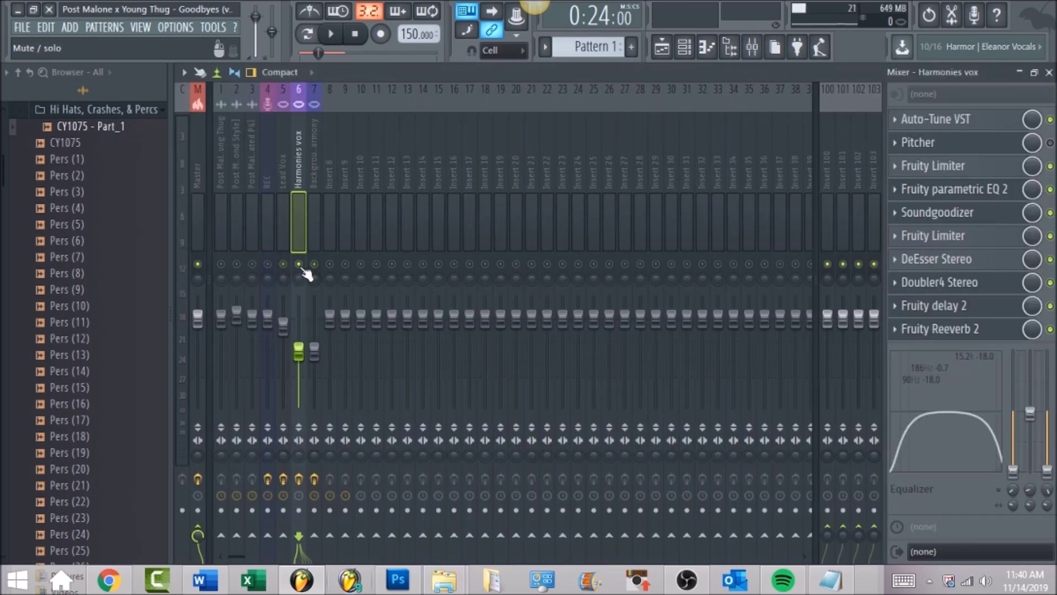
left_click(331, 34)
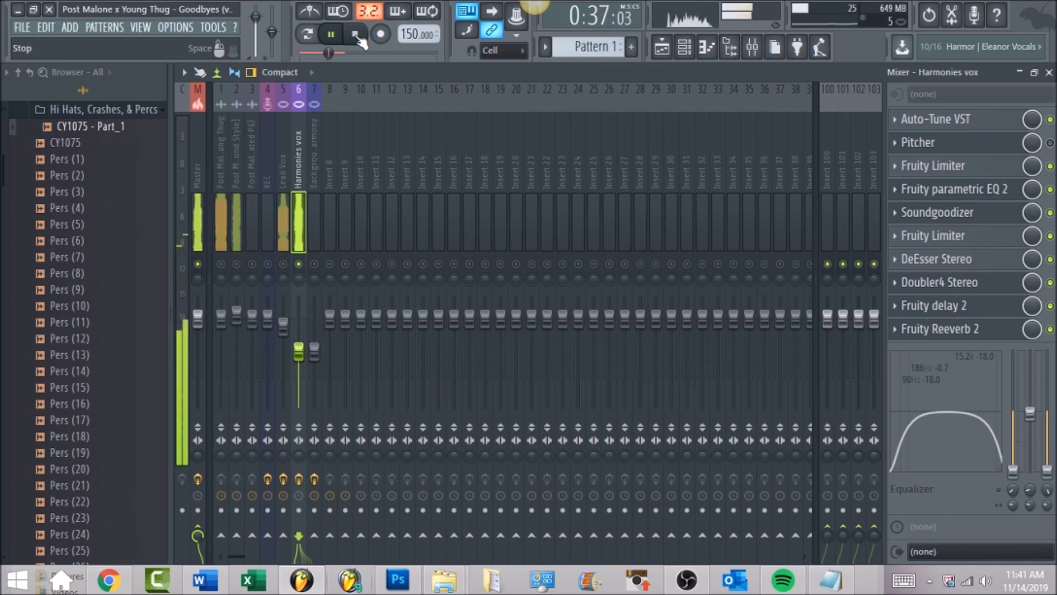
left_click(356, 35)
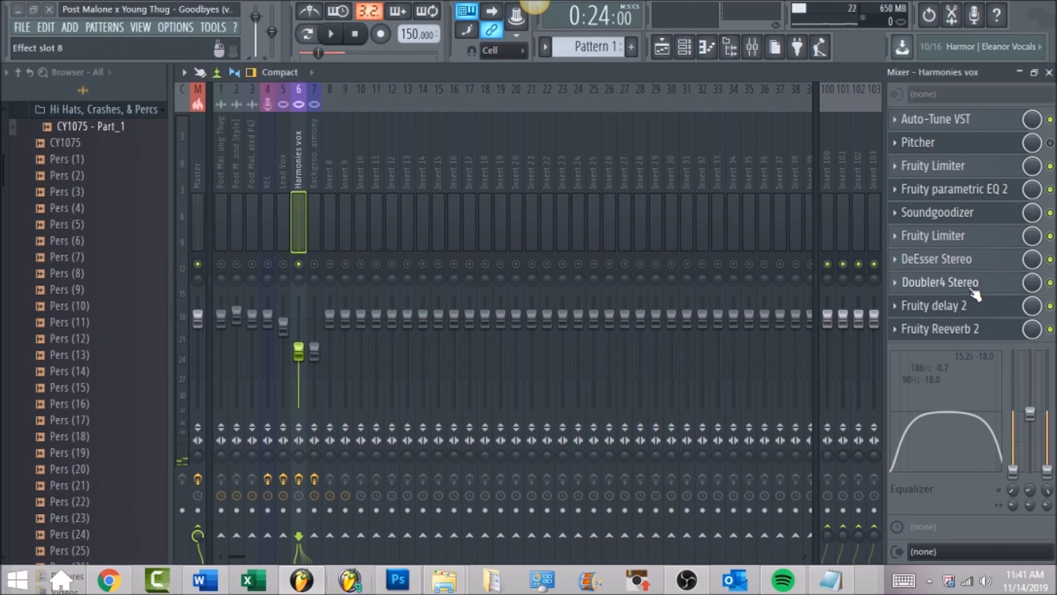
Examine the options for opening and saving the Lead Vox mixer track state, and return to Harmonies vox
left_click(284, 154)
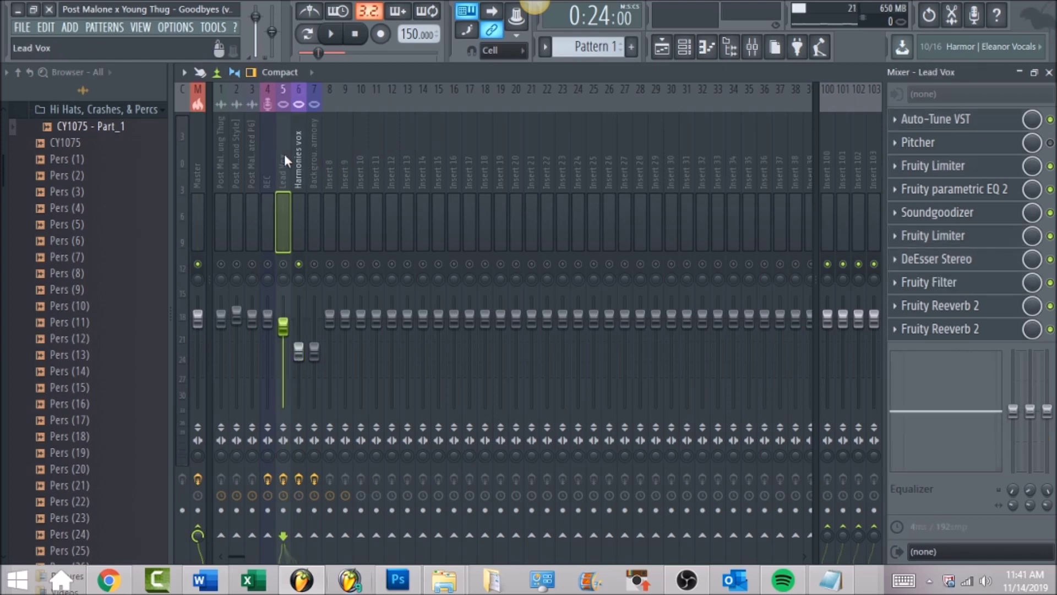
right_click(284, 153)
mouse_move(362, 153)
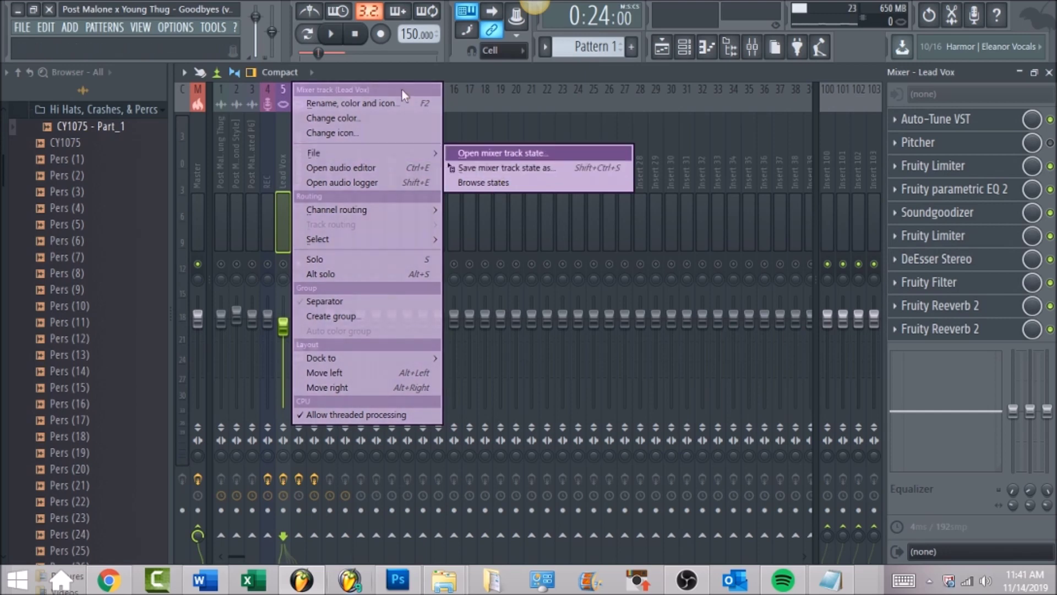
left_click(465, 70)
left_click(302, 162)
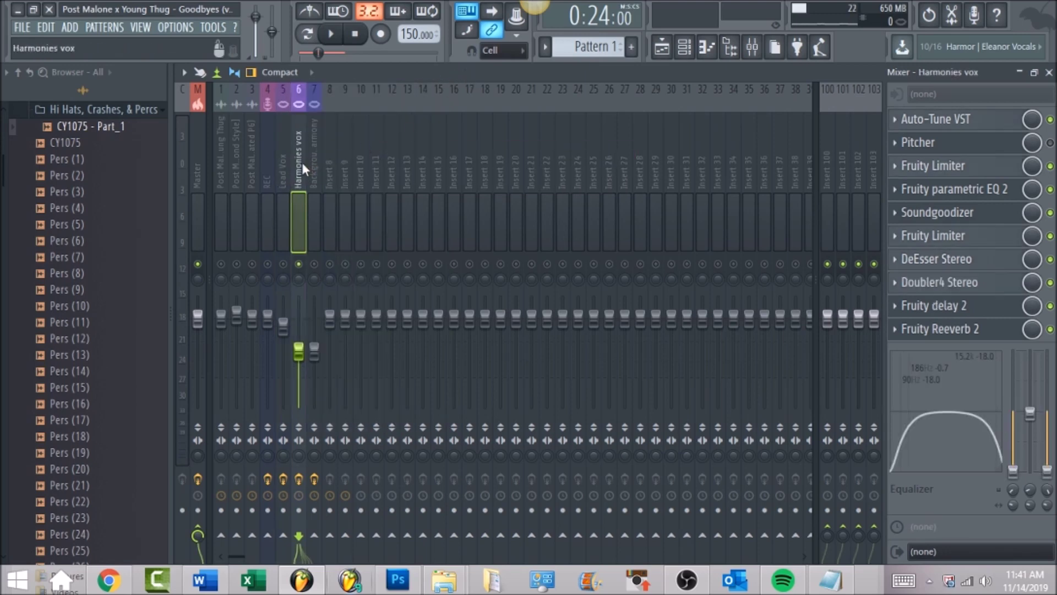
Inspect the settings of Doubler4 Stereo, Fruity delay 2 and Fruity Reeverb 2 on Harmonies vox
left_click(975, 292)
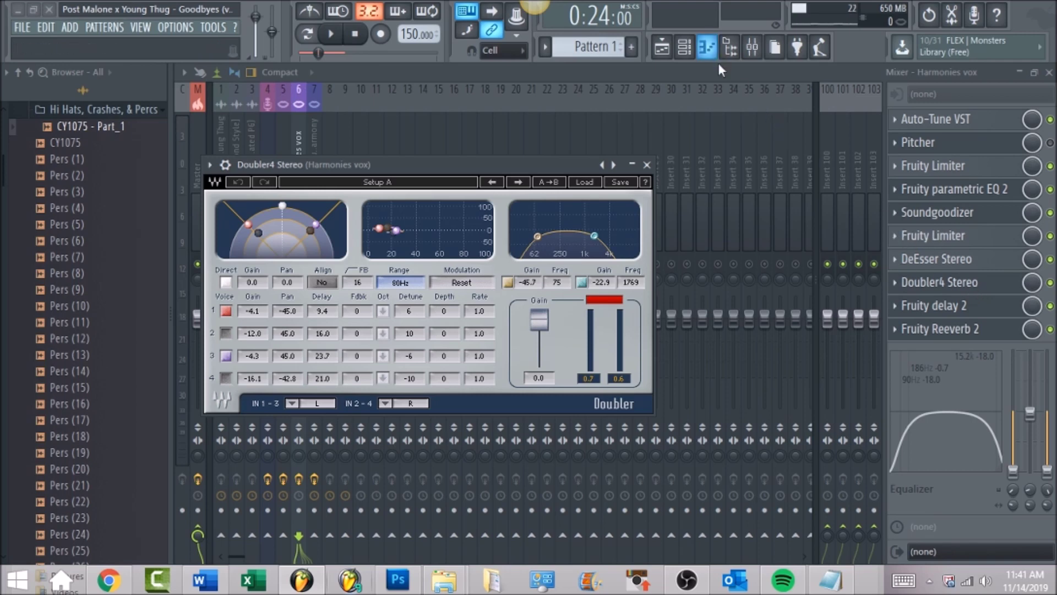
key("Escape")
left_click(959, 309)
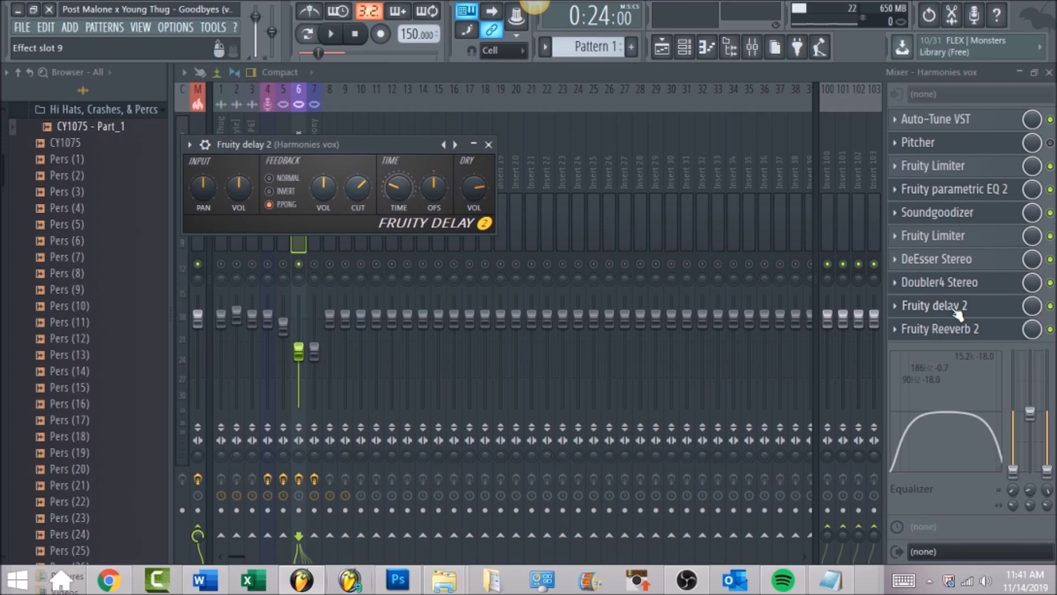
left_click(973, 329)
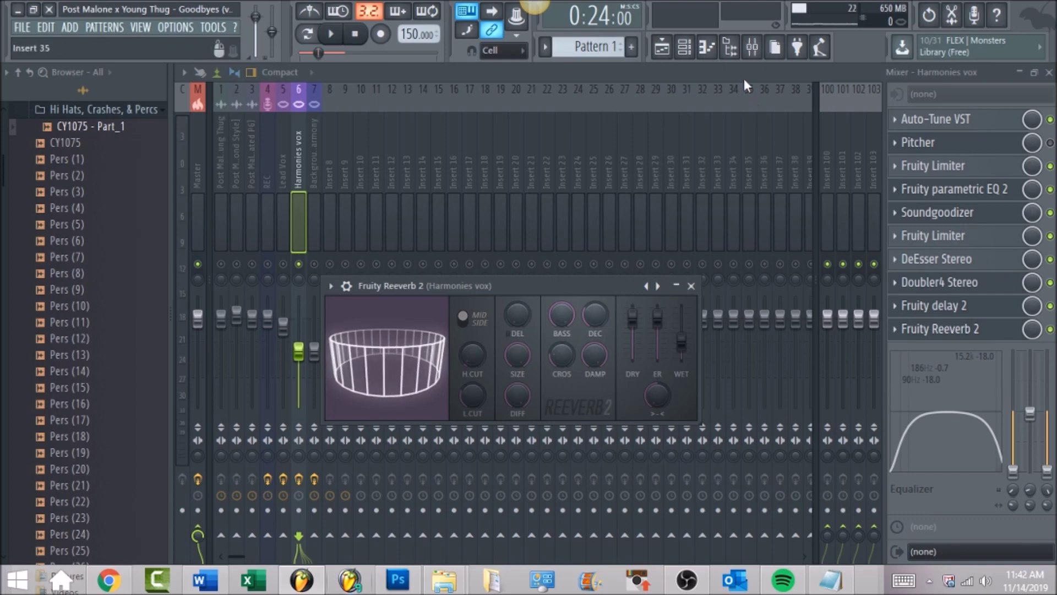
left_click(691, 286)
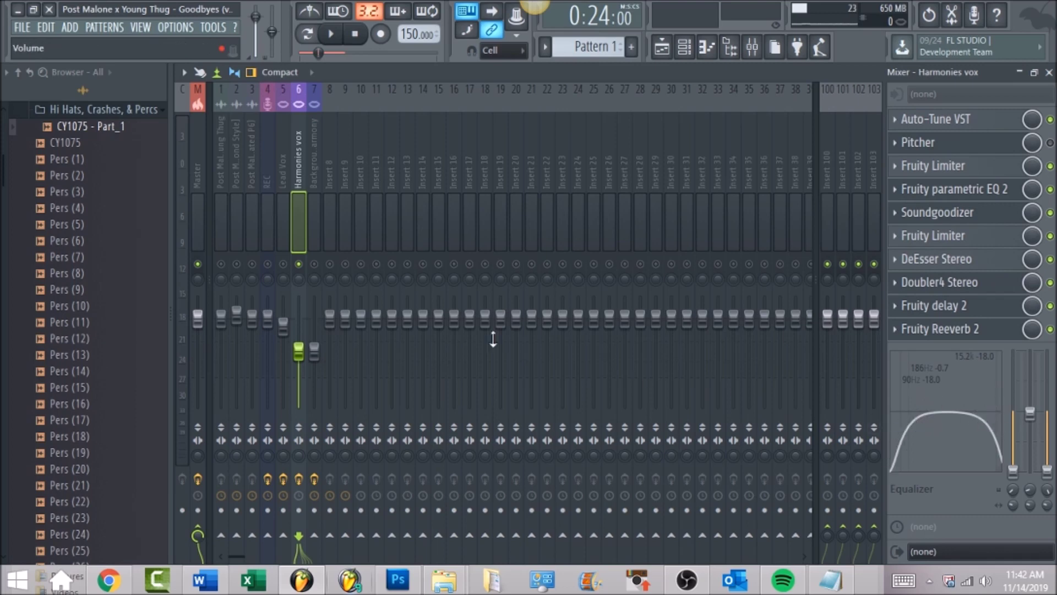
Unmute Lead Vox and Background Harmony, and play them together with Harmonies vox from bar 16
left_click(284, 264)
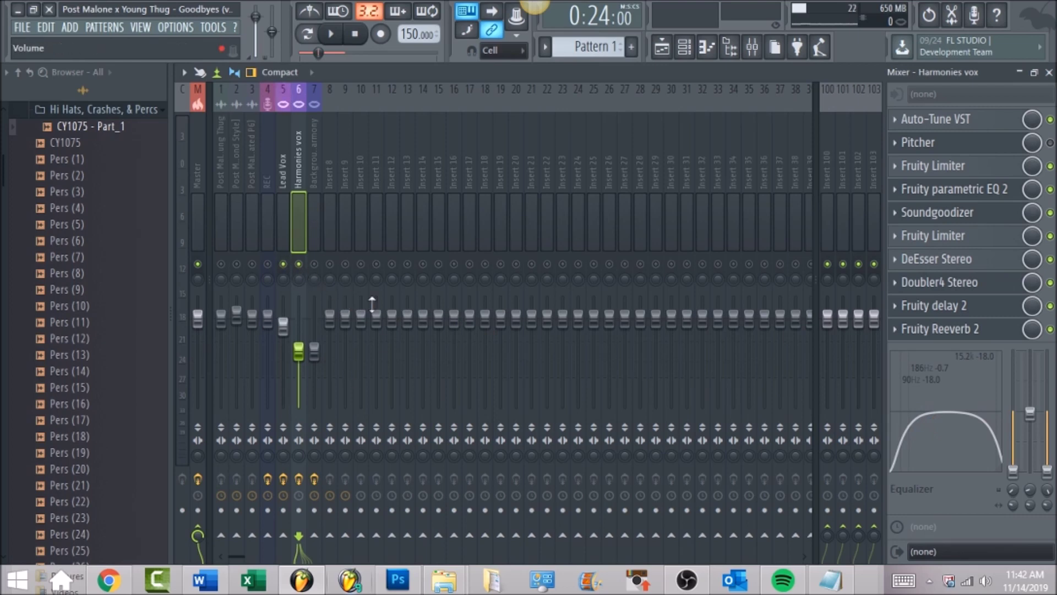
left_click(314, 265)
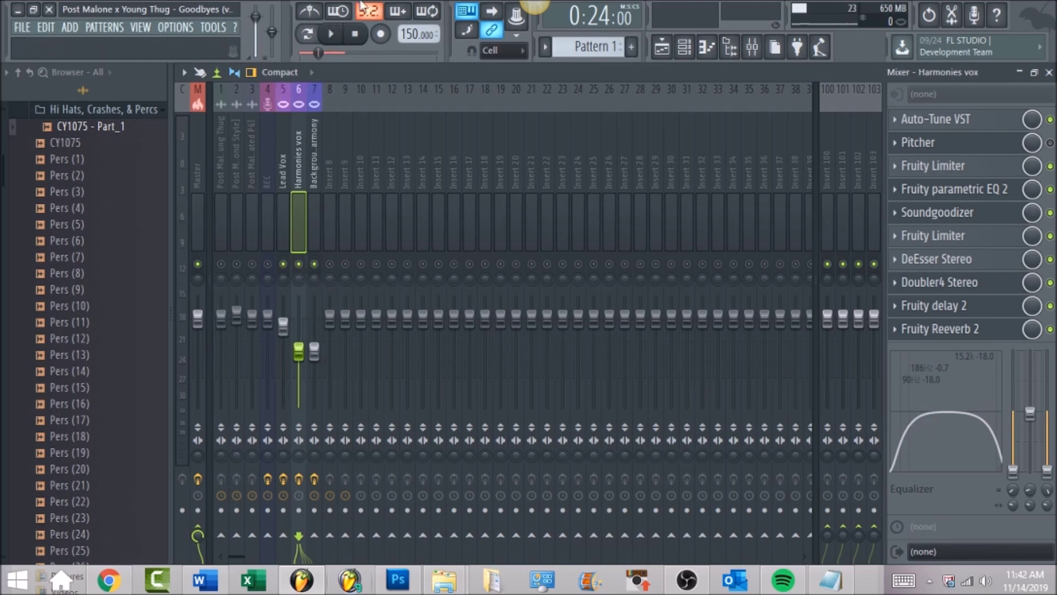
left_click(331, 34)
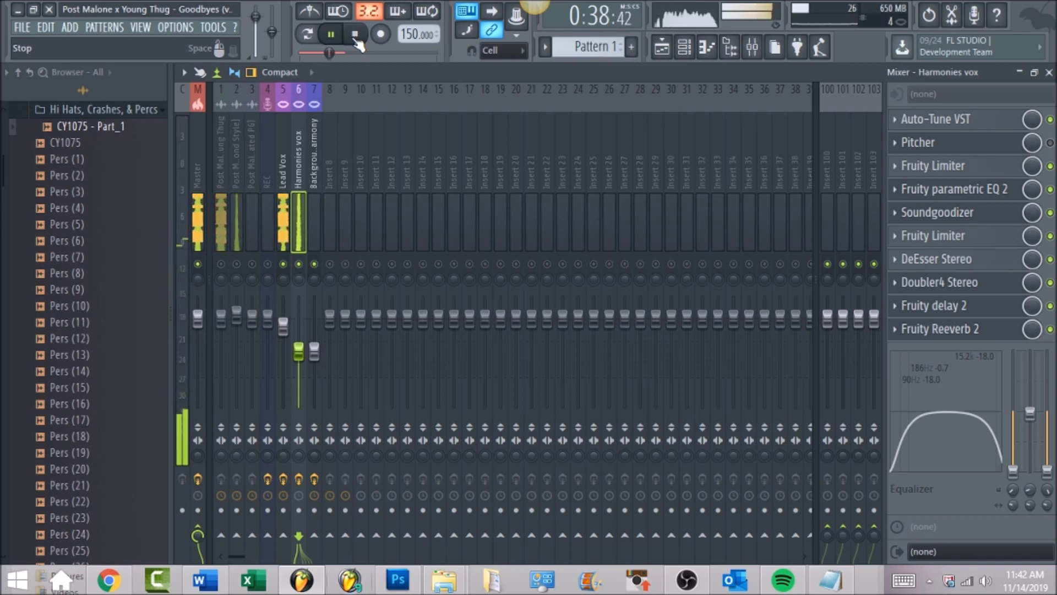
left_click(356, 36)
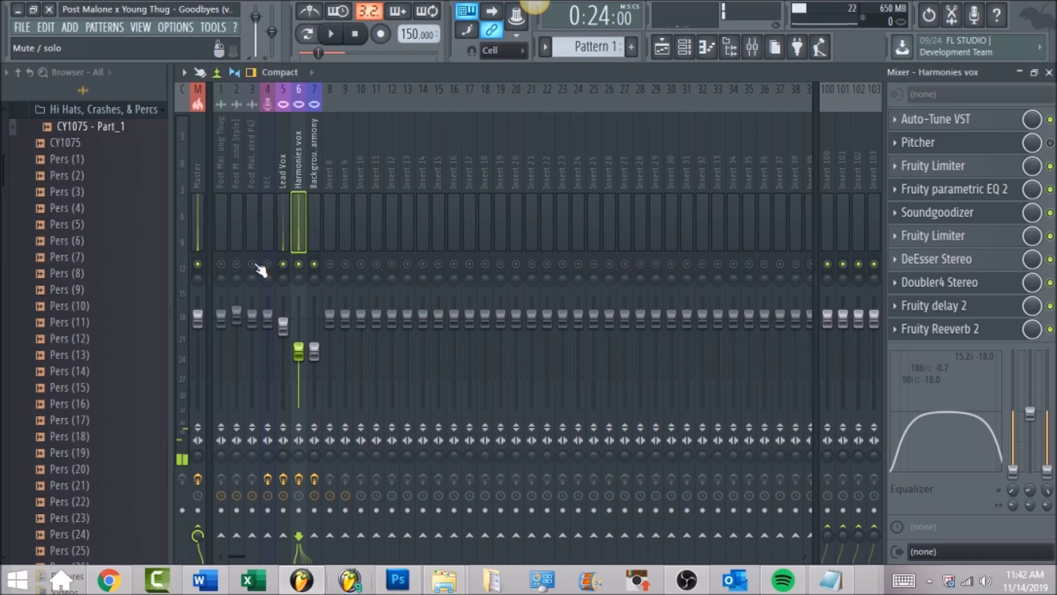
Unmute the instrumental on insert 2, enable Fruity Convolver on Master, and inspect its equalizer
left_click(237, 264)
left_click(195, 163)
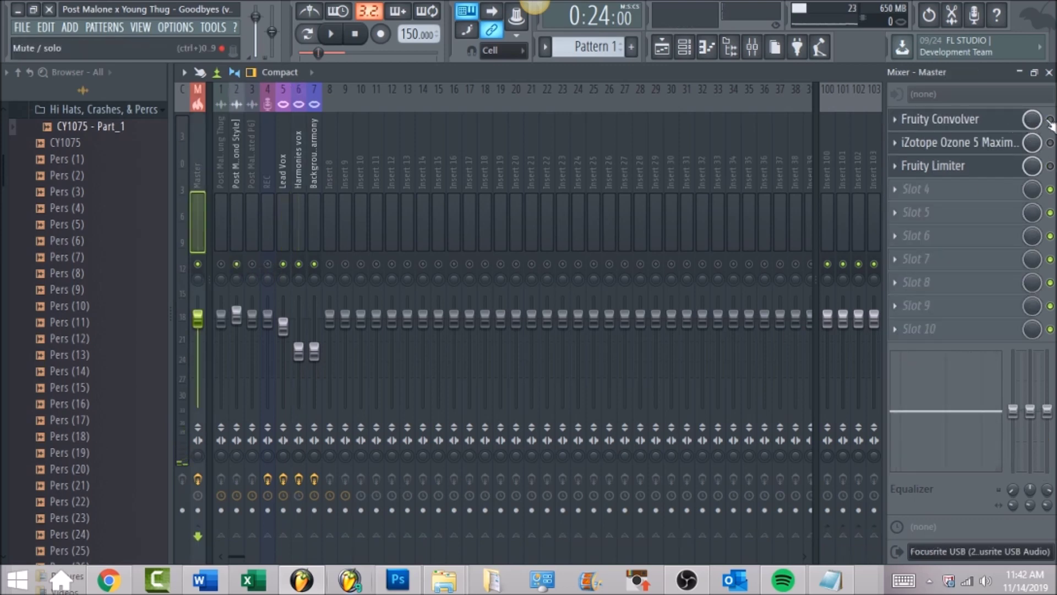
left_click(971, 123)
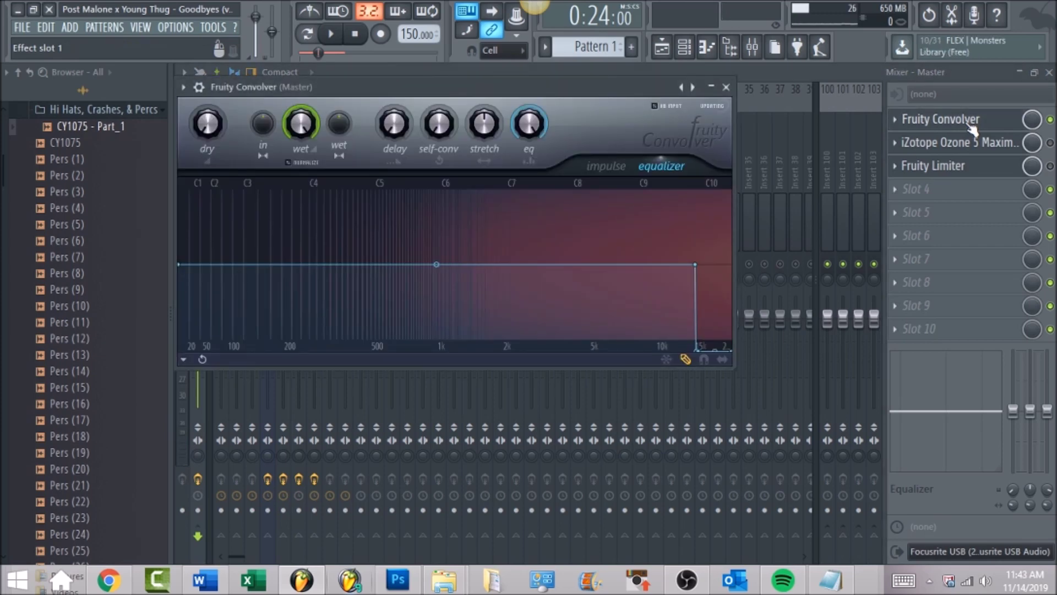
Enable iZotope Ozone 5 Maximizer on Master, examine its settings, and inspect the Master's Fruity Limiter, leaving the limiter disabled
left_click(1050, 143)
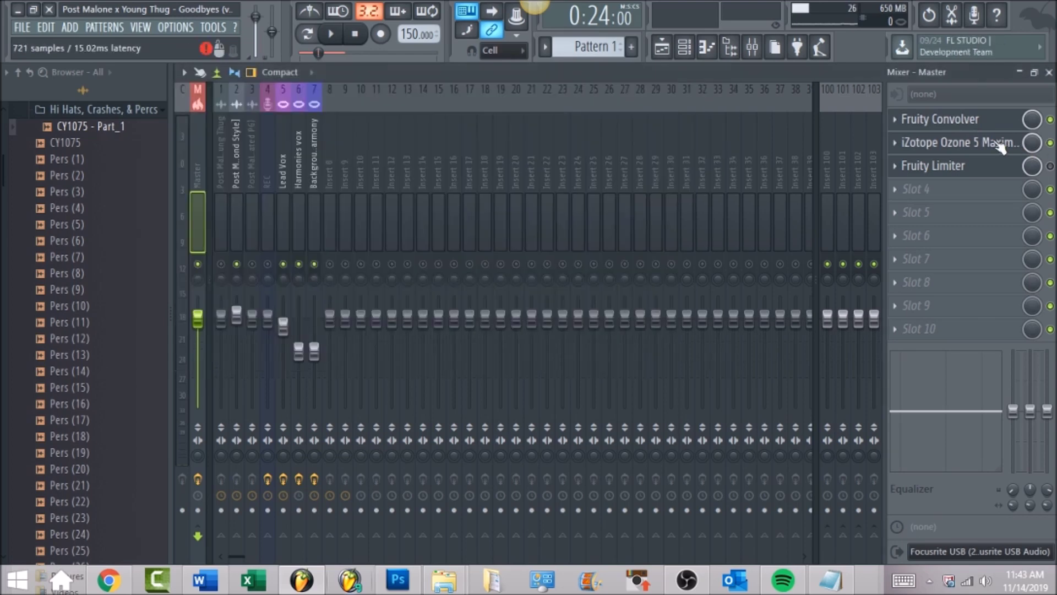
left_click(997, 143)
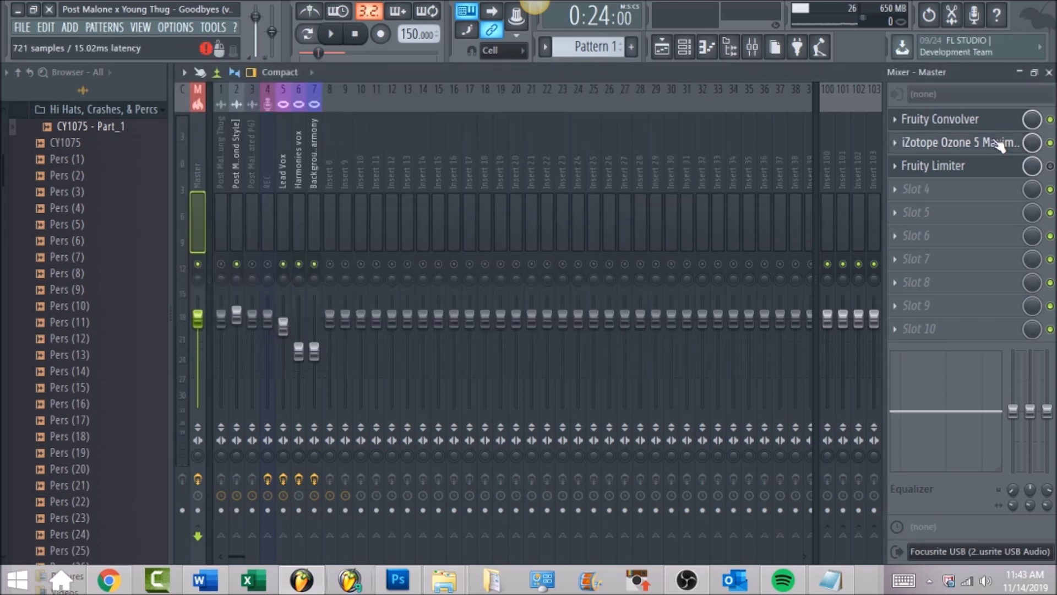
left_click(999, 145)
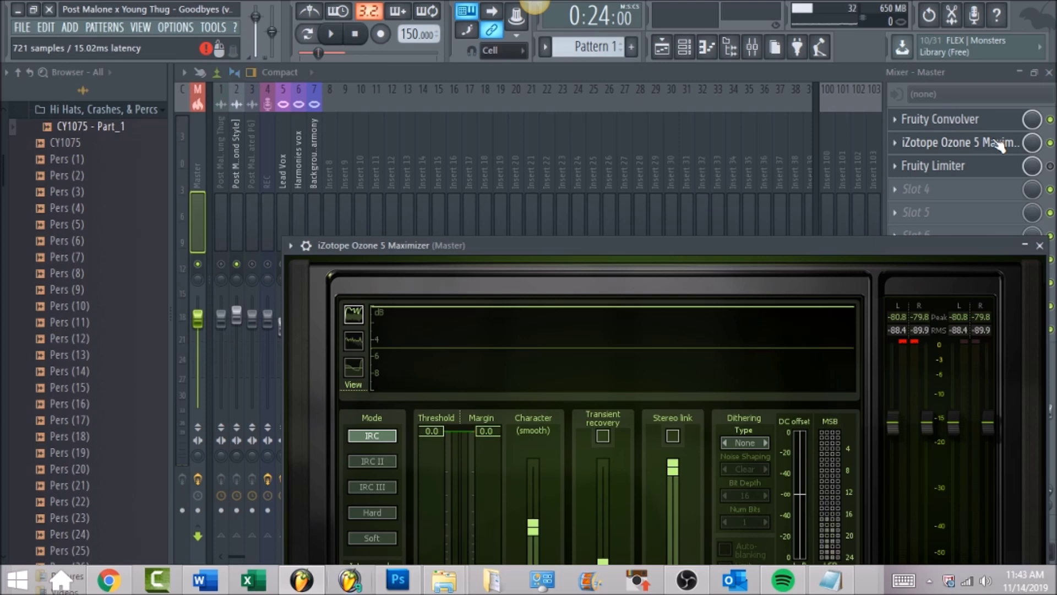
left_click_drag(619, 250, 610, 195)
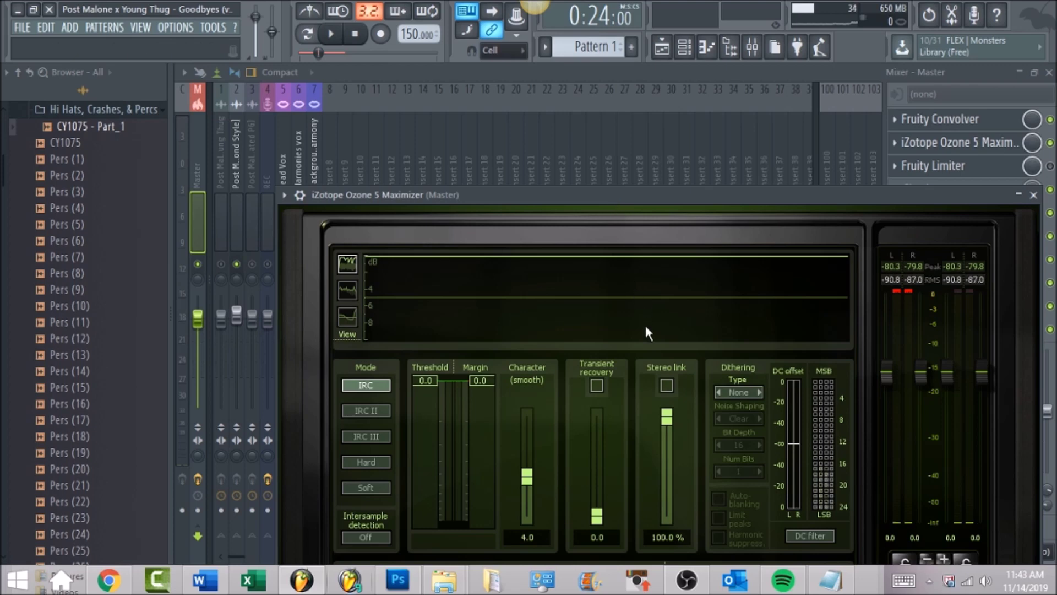
left_click(654, 68)
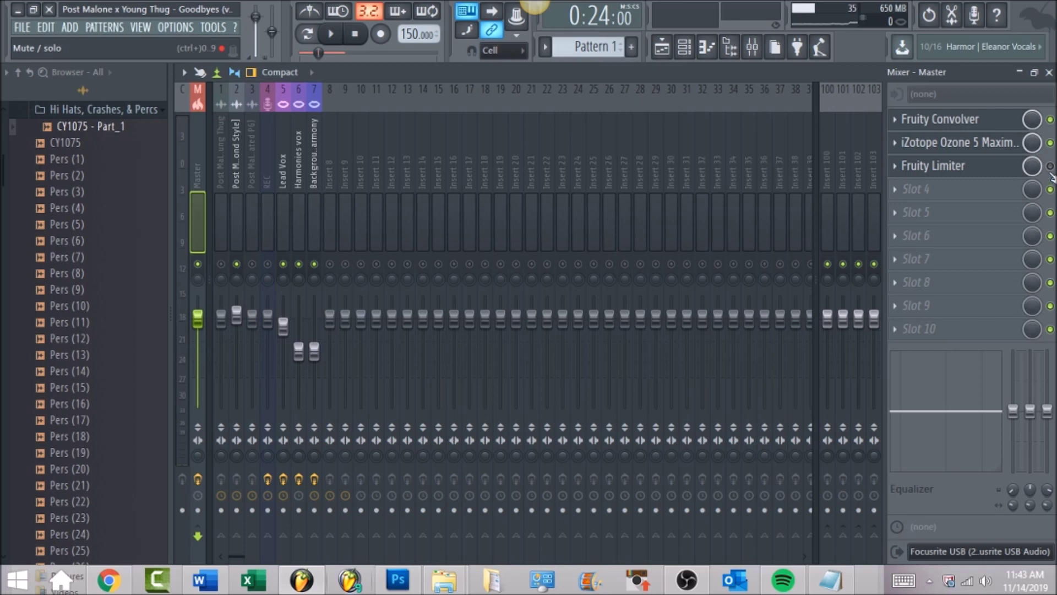
left_click(1008, 171)
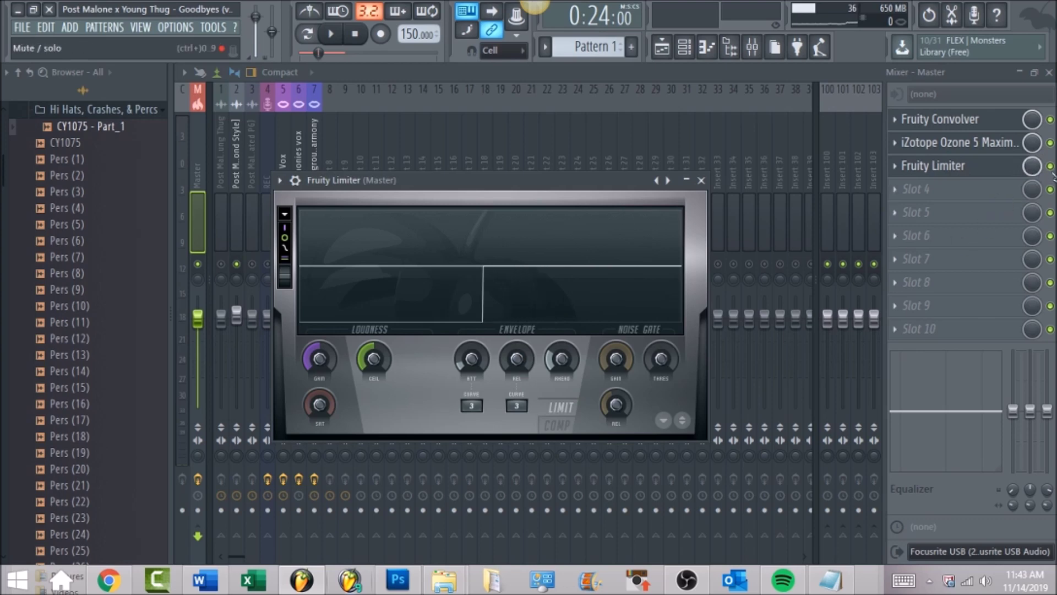
left_click(1050, 167)
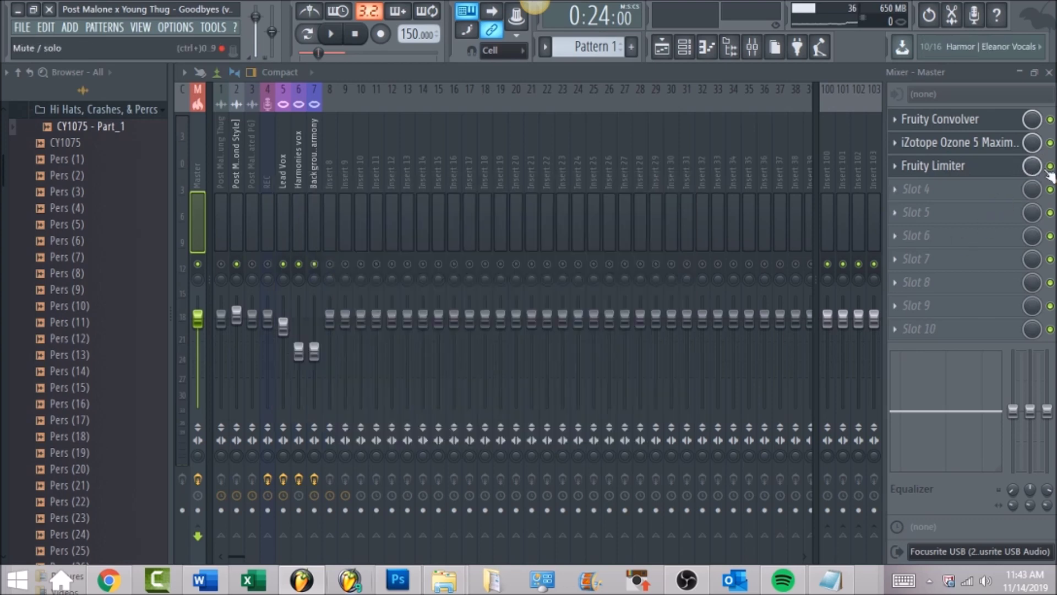
Play the full mix through the Master effects and follow the vocal clips in the playlist
left_click(339, 35)
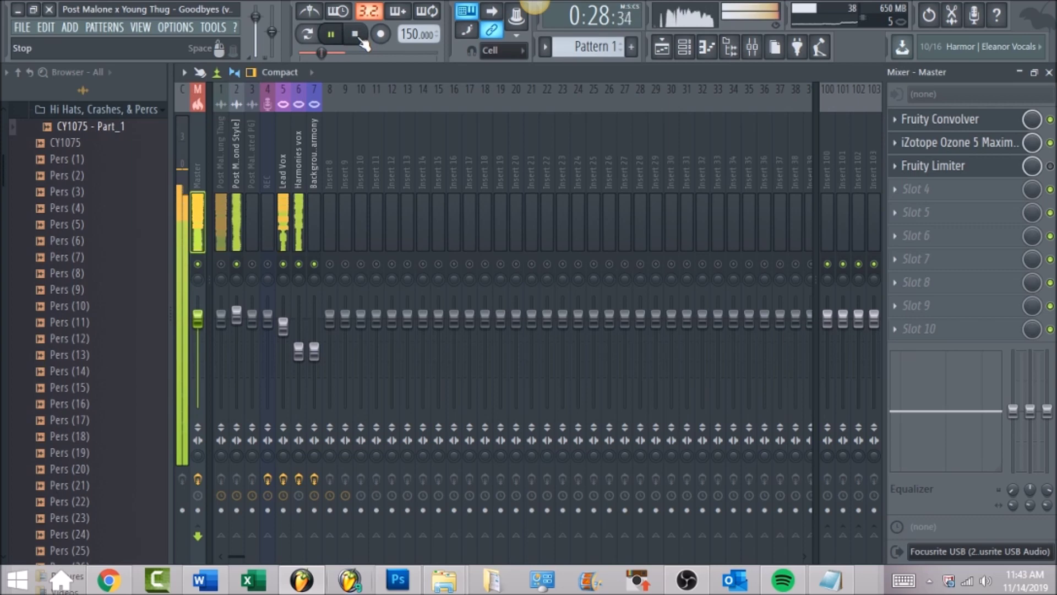
left_click(662, 50)
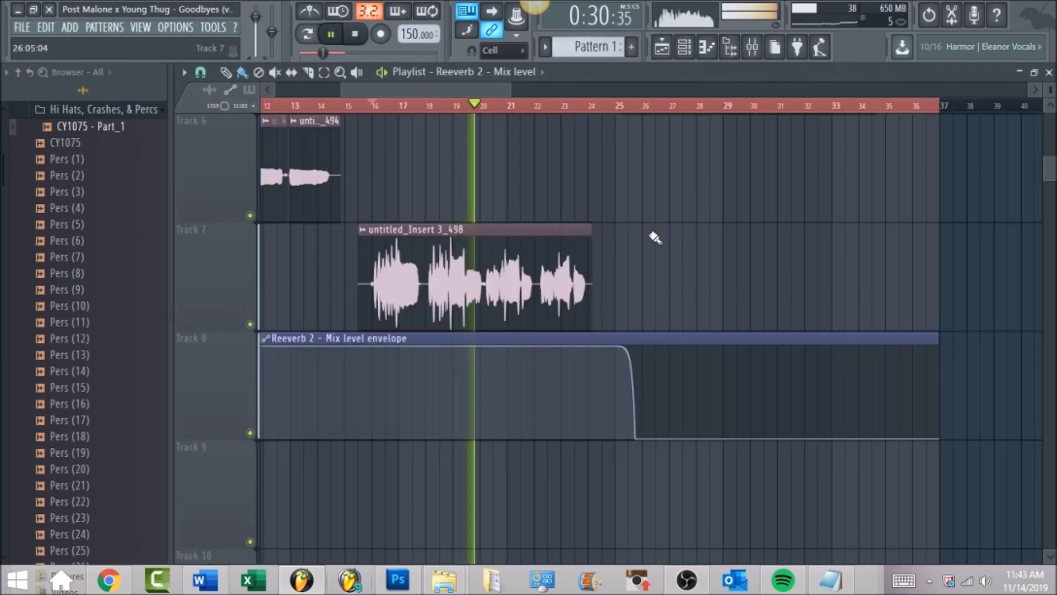
scroll(633, 229, "up", 1)
scroll(634, 229, "up", 1)
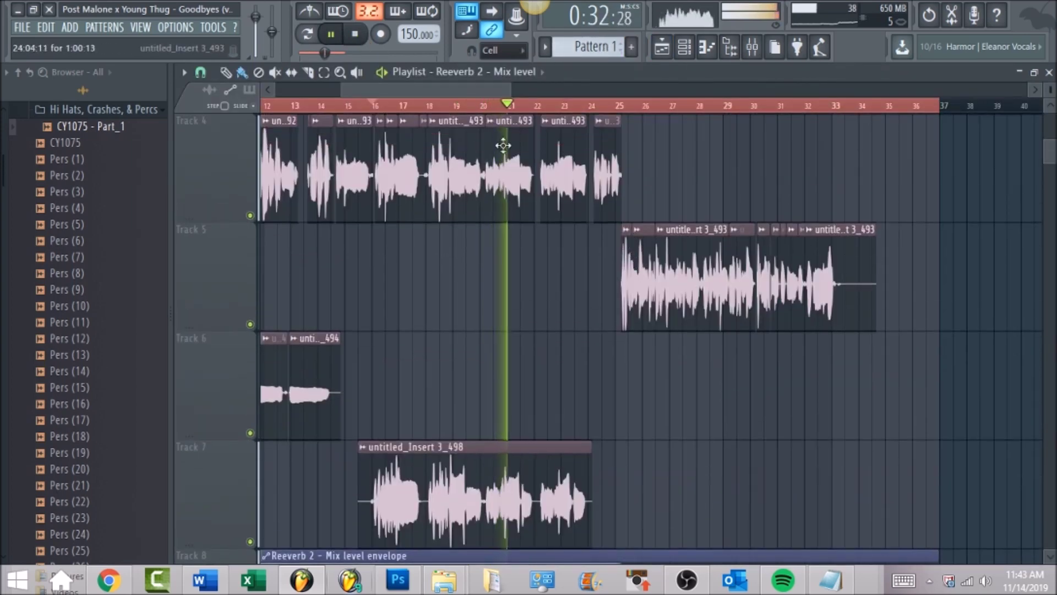
Stop the full mix and place the playhead just before bar 25, at the drop in the Reeverb 2 mix level envelope
left_click(356, 34)
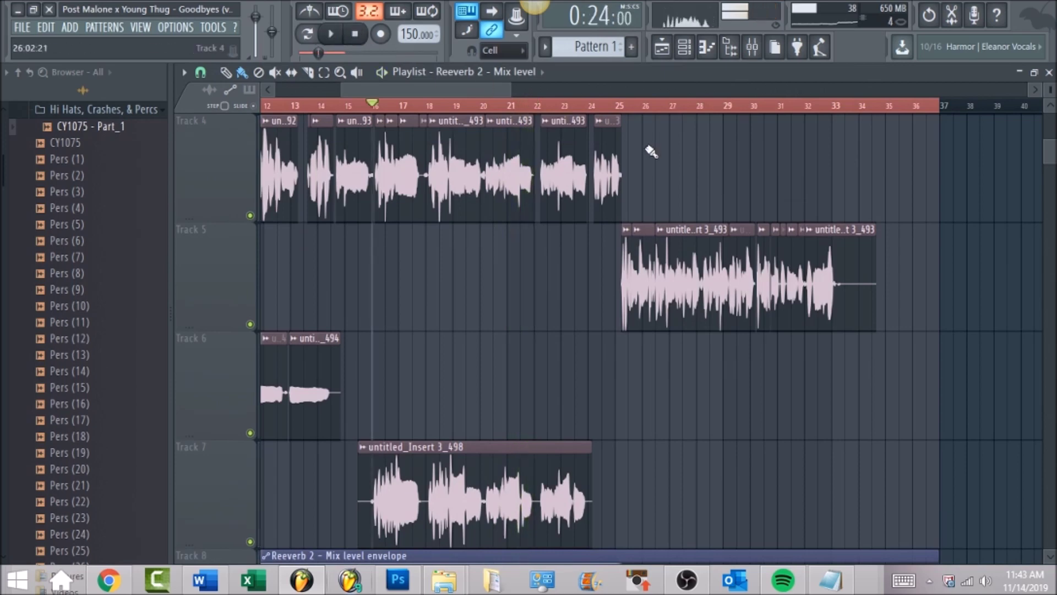
left_click(618, 108)
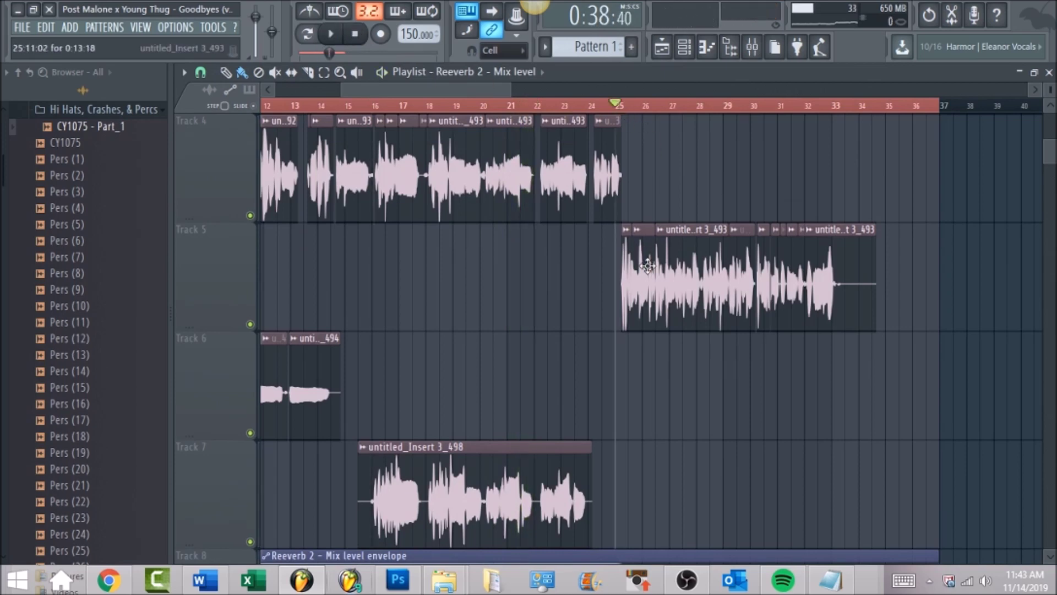
scroll(648, 266, "down", 2)
scroll(663, 363, "up", 1)
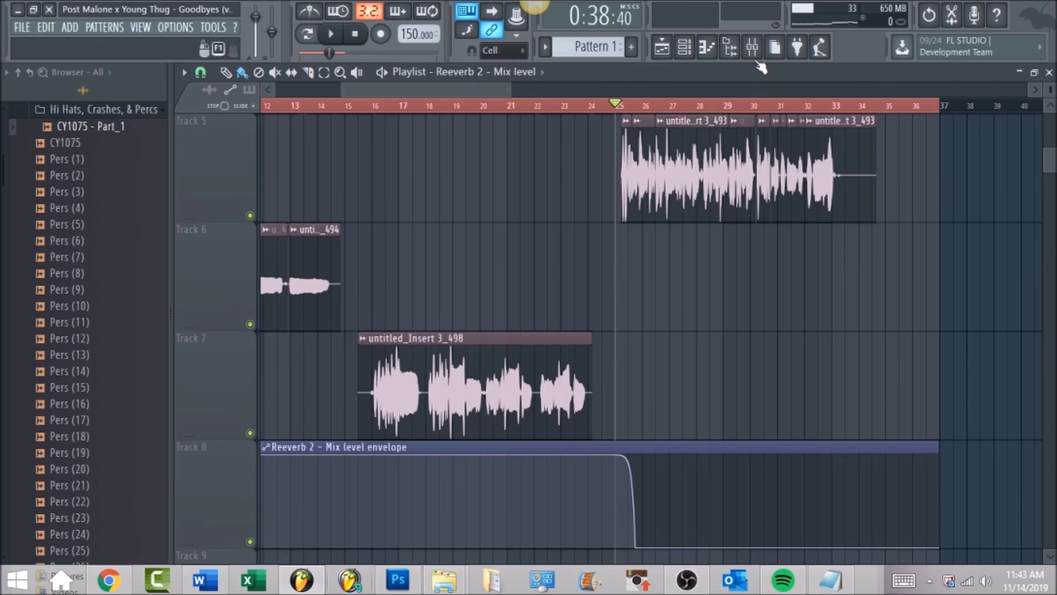
Inspect Fruity Reeverb 2 on the Lead Vox mixer track and show the automation options for the slot 9 mix level
left_click(752, 47)
left_click(238, 160)
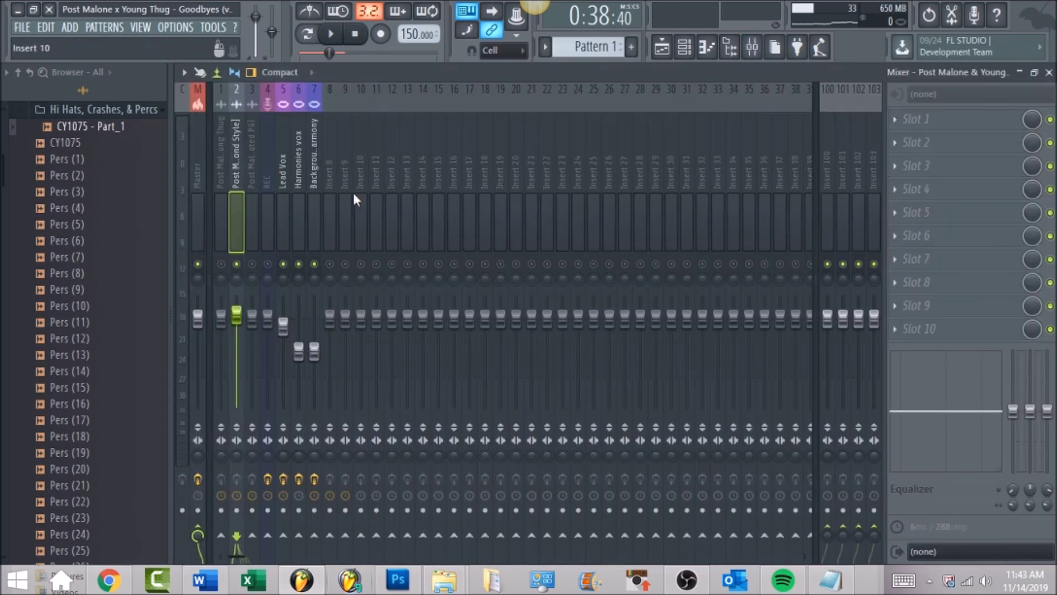
left_click(284, 164)
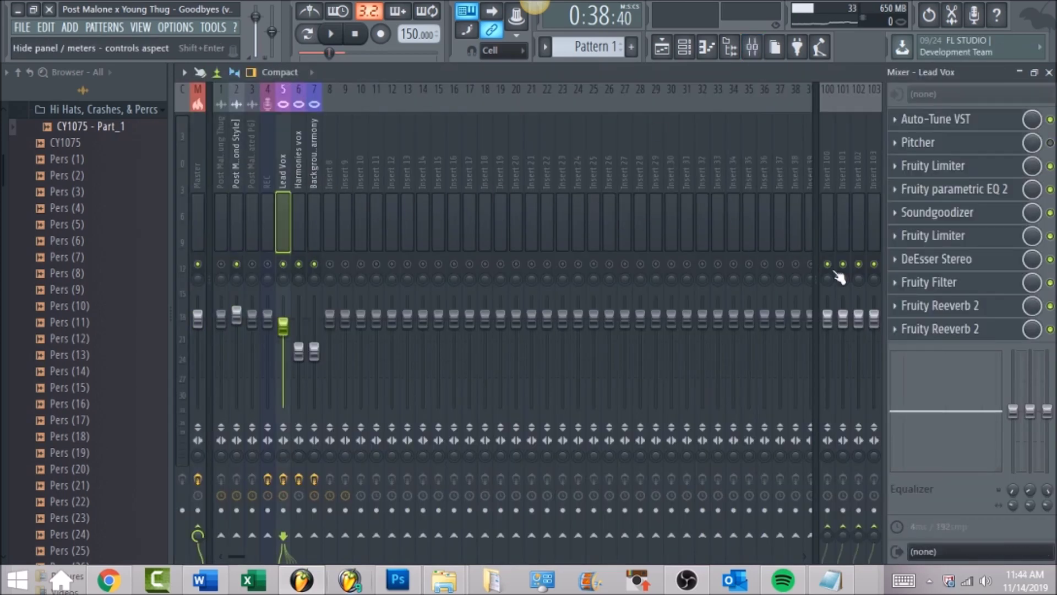
left_click(1014, 315)
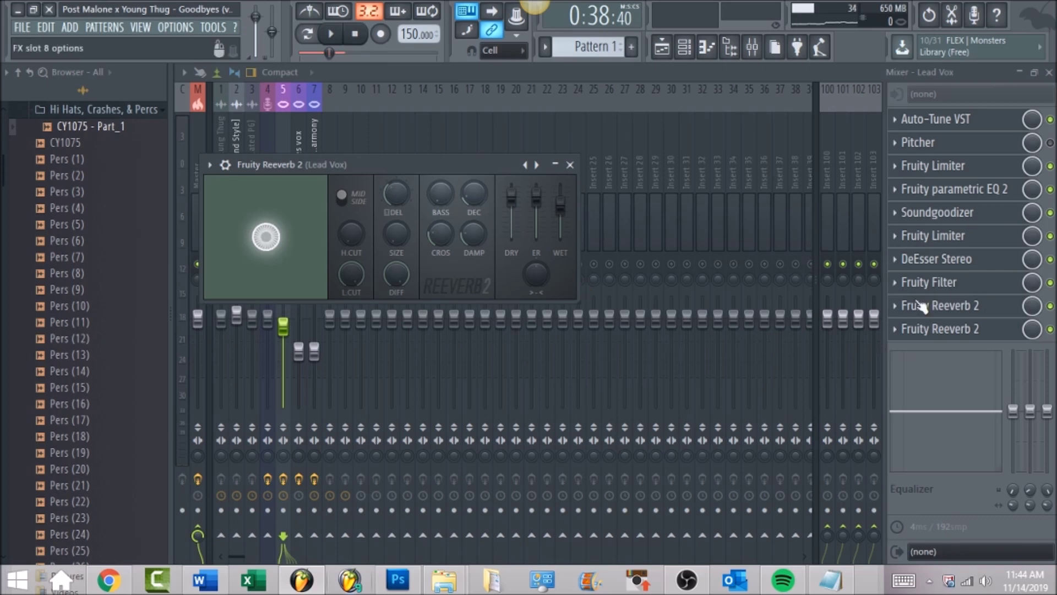
right_click(1032, 307)
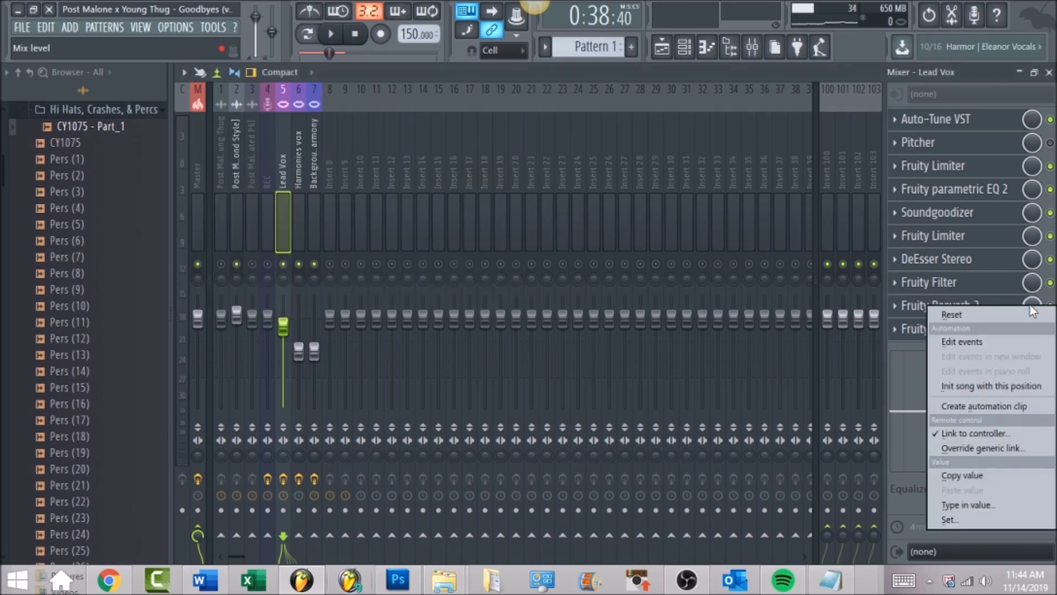
Return to the playlist and play the verse vocals on Track 5 through the Reeverb 2 mix level automation, stopping playback when done
left_click(668, 48)
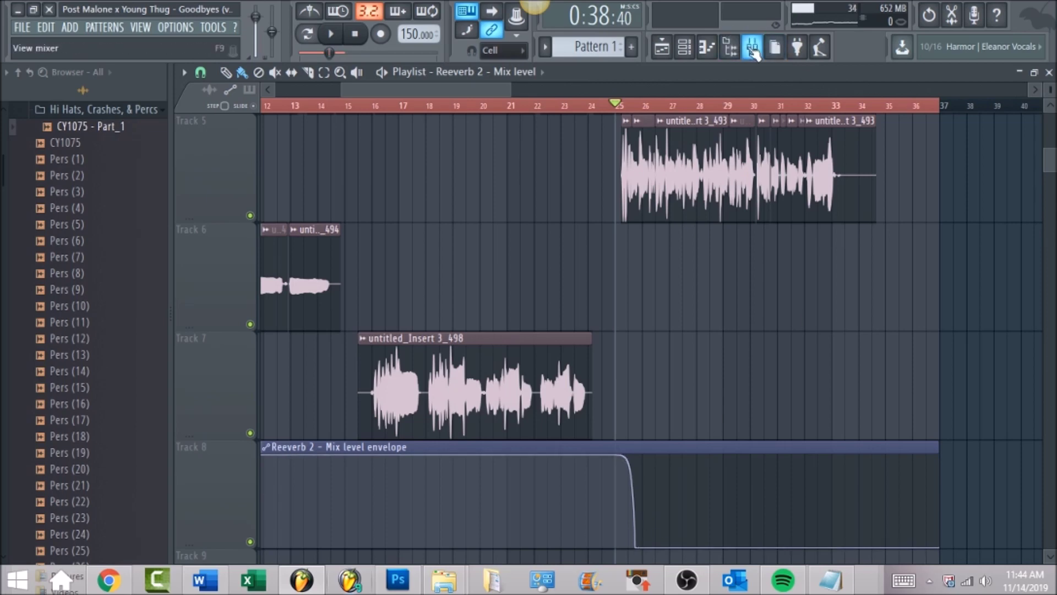
left_click(346, 34)
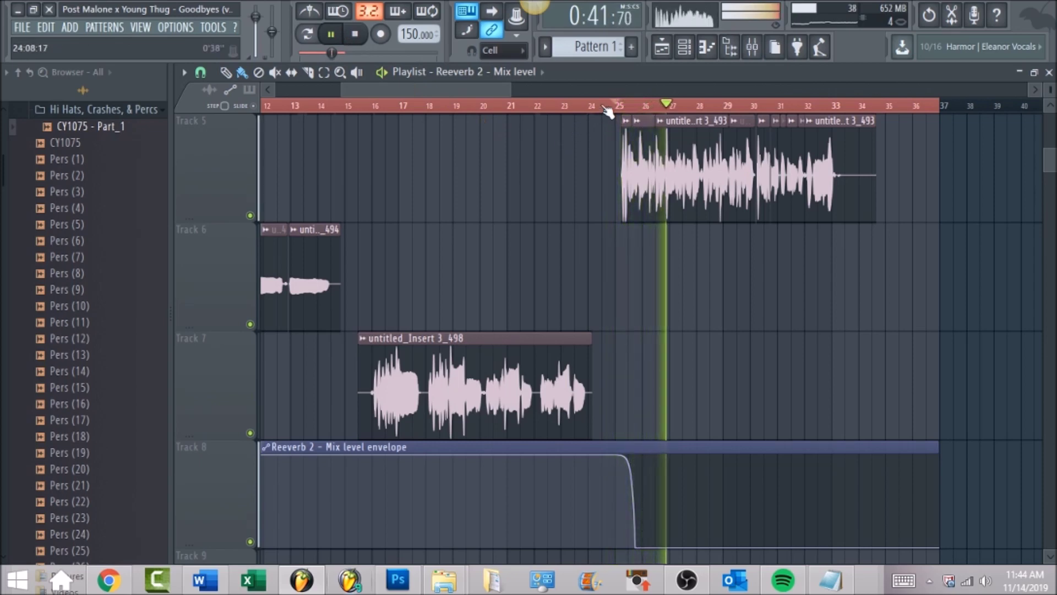
left_click(355, 37)
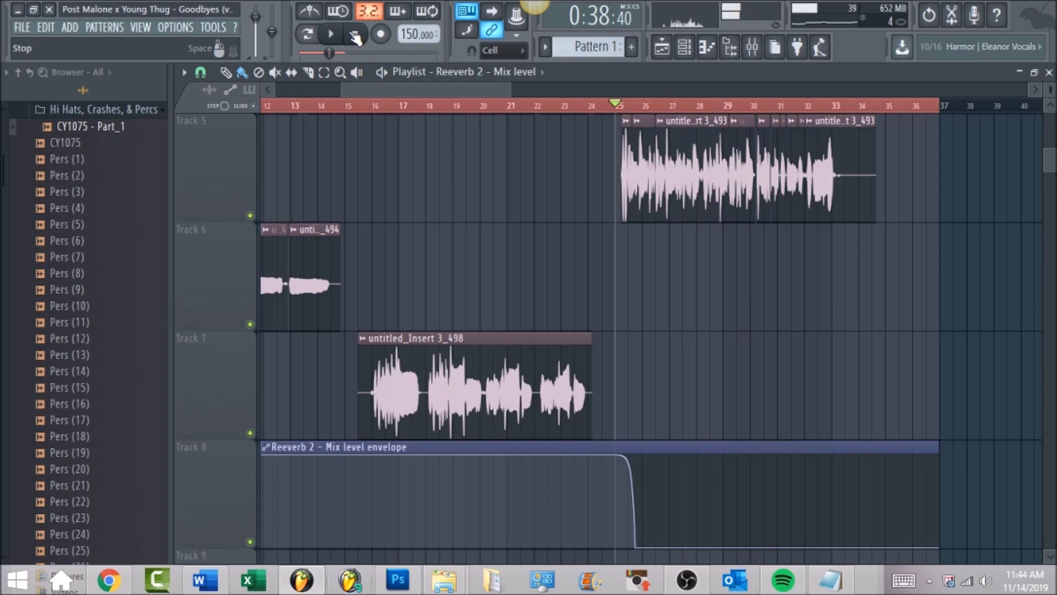